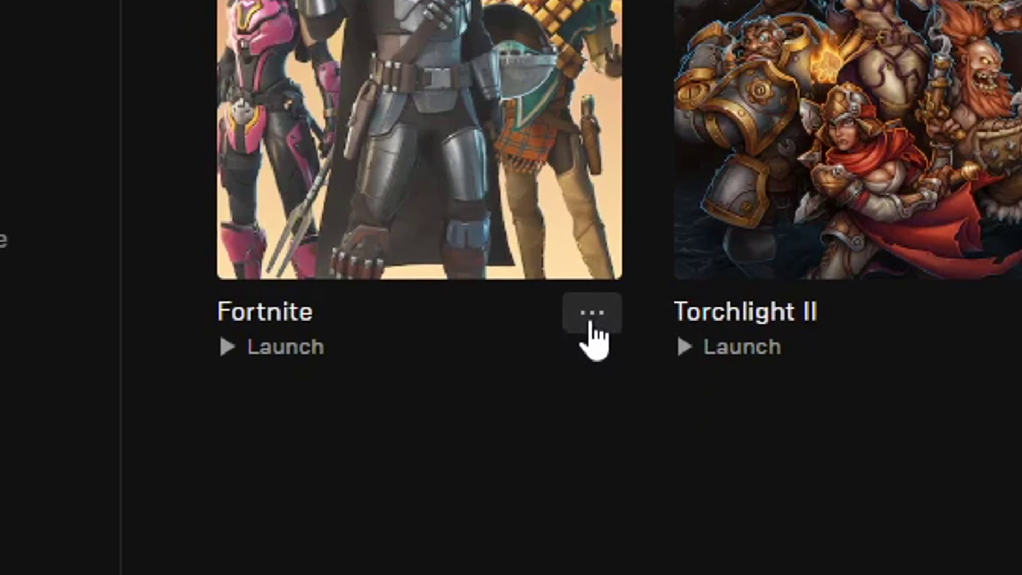
- Open Fortnite's installation options and apply them with only Fortnite Core and Battle Royale selected
left_click(564, 384)
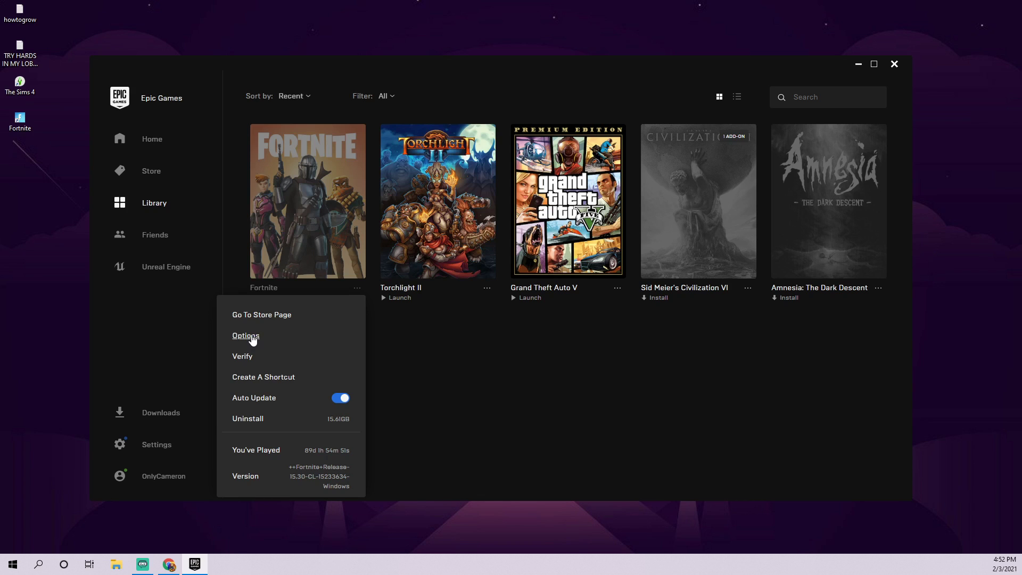
left_click(331, 267)
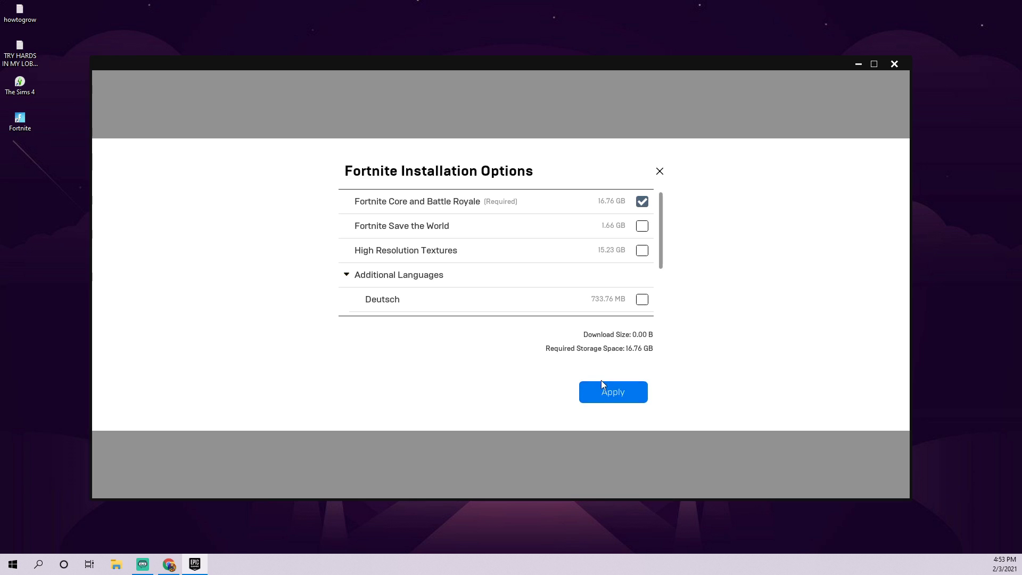
left_click(620, 393)
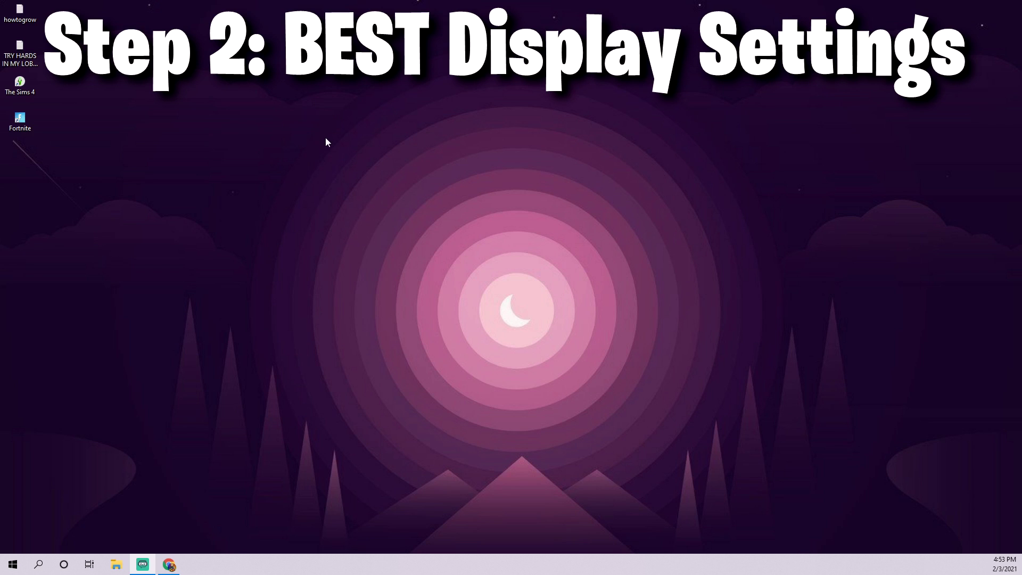
- Open the NVIDIA Control Panel from the desktop and select the Lenovo display to check its resolution and refresh rate
right_click(302, 140)
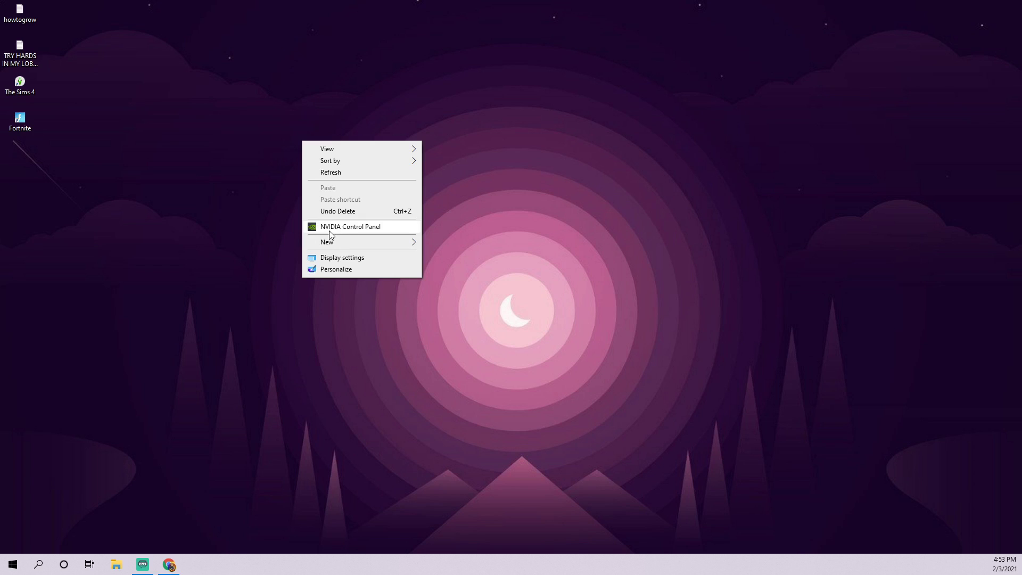
left_click(334, 227)
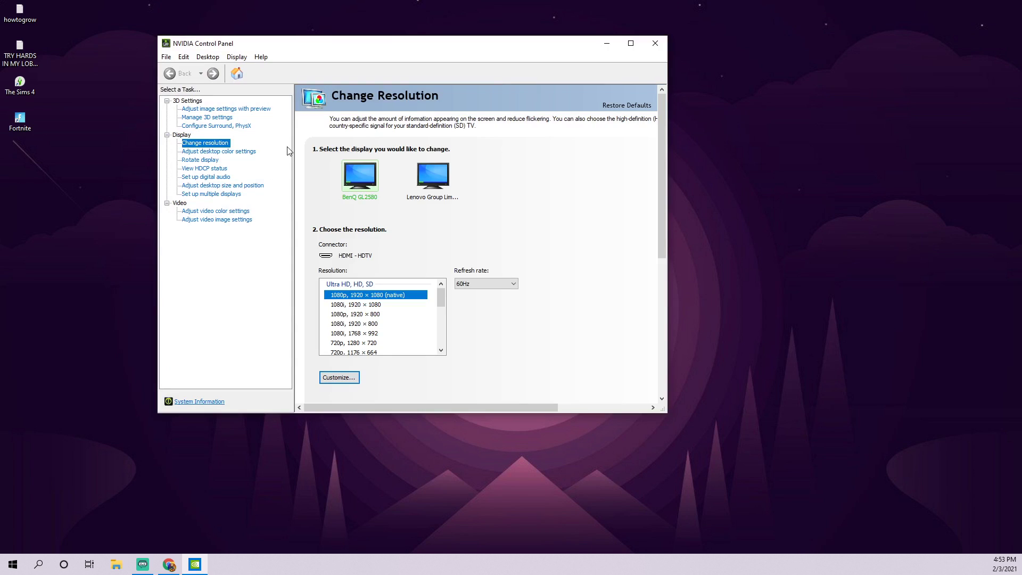
left_click(433, 177)
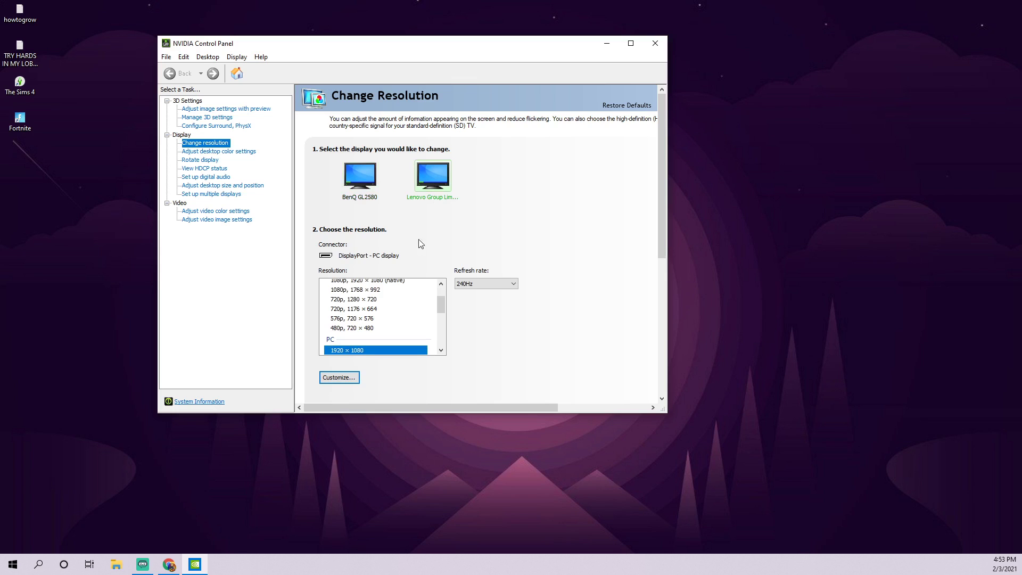
left_click(491, 291)
left_click(491, 292)
left_click(435, 212)
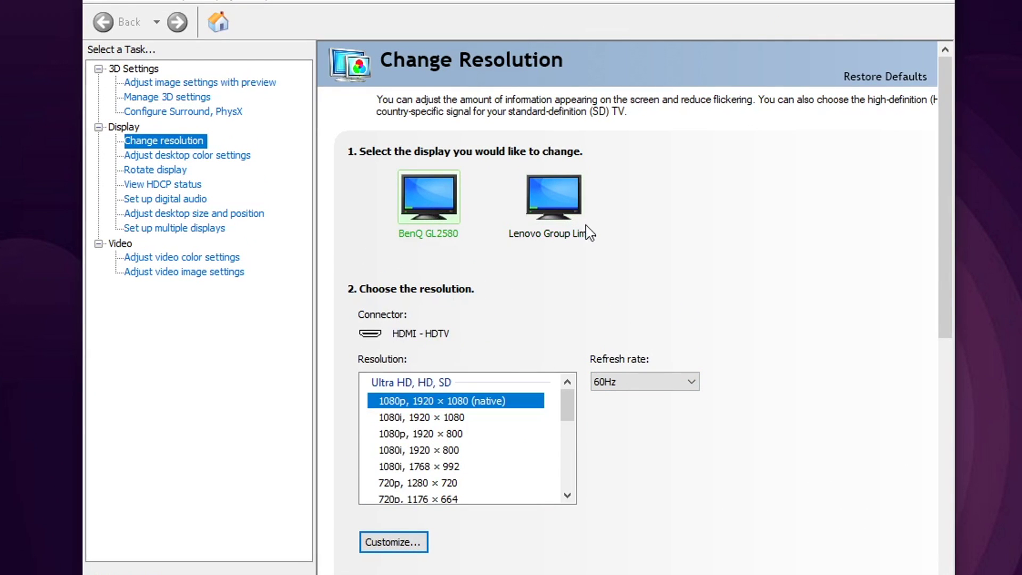
left_click(571, 206)
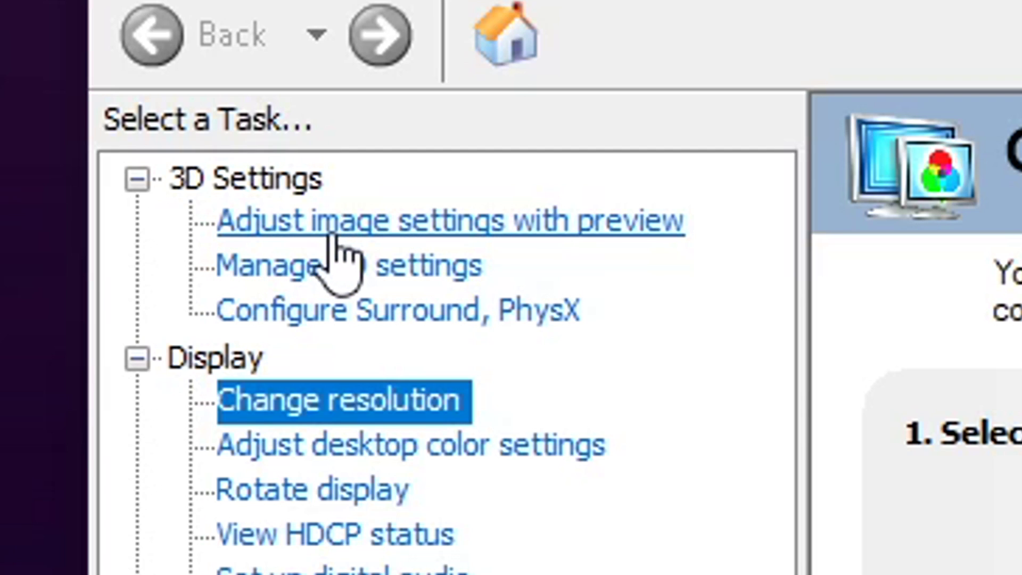
- Set the 3D image settings to use my preference emphasizing Performance, and apply the change
left_click(356, 226)
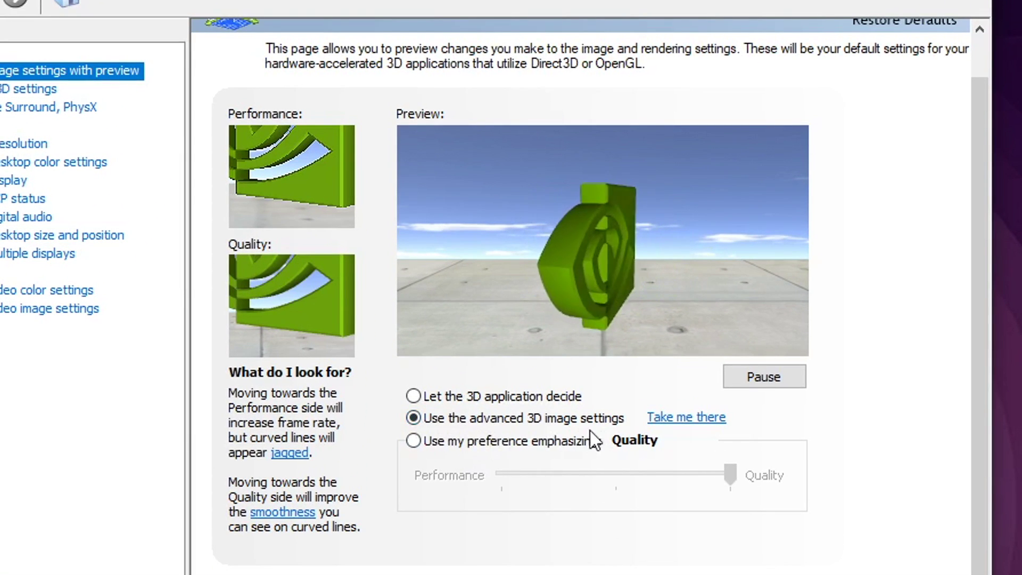
left_click(415, 444)
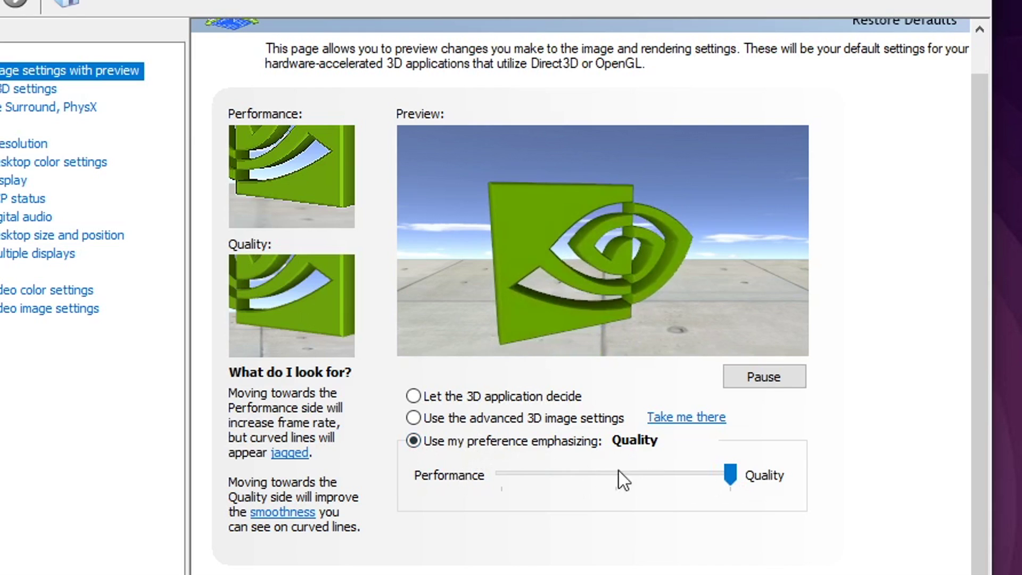
left_click_drag(733, 472, 474, 472)
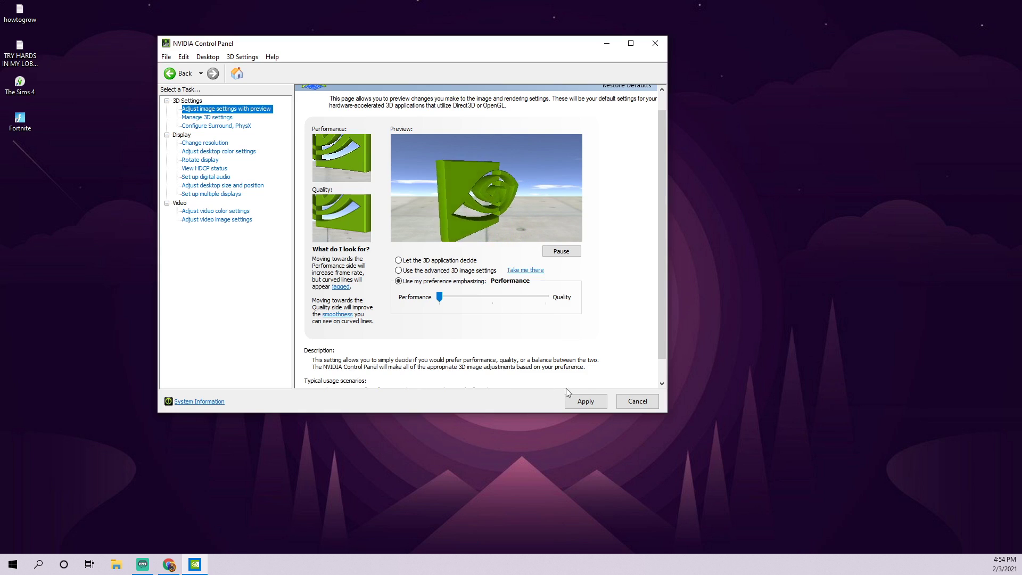
left_click(579, 403)
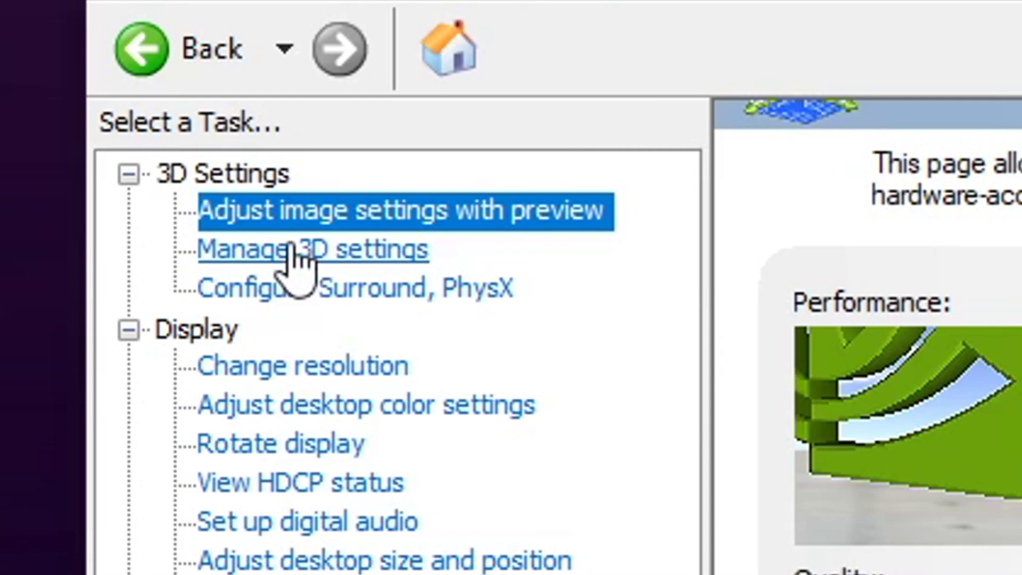
- In the global 3D settings, set Power management mode to Prefer maximum performance, and close the NVIDIA Control Panel
left_click(264, 250)
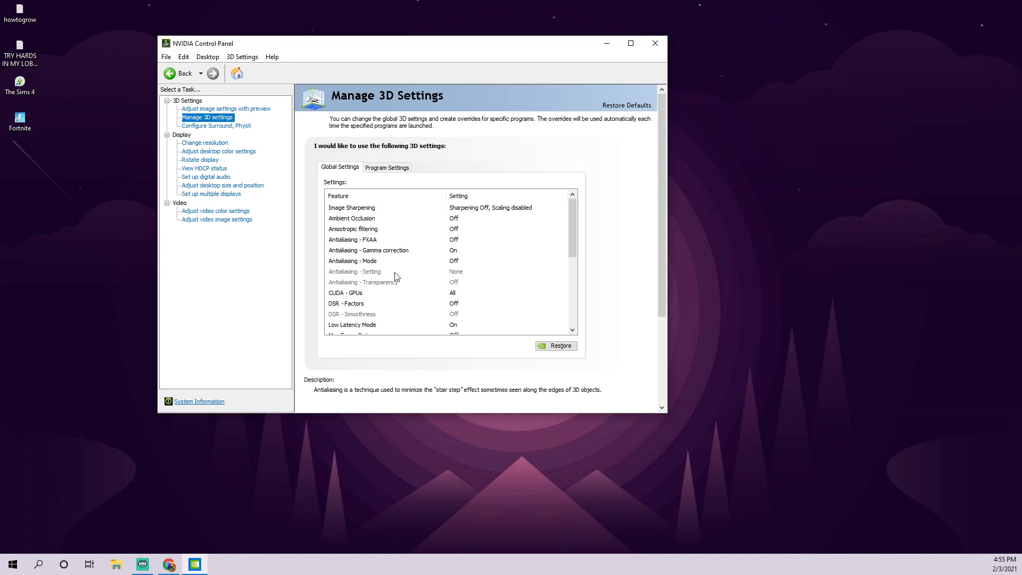
scroll(431, 244, "down", 2)
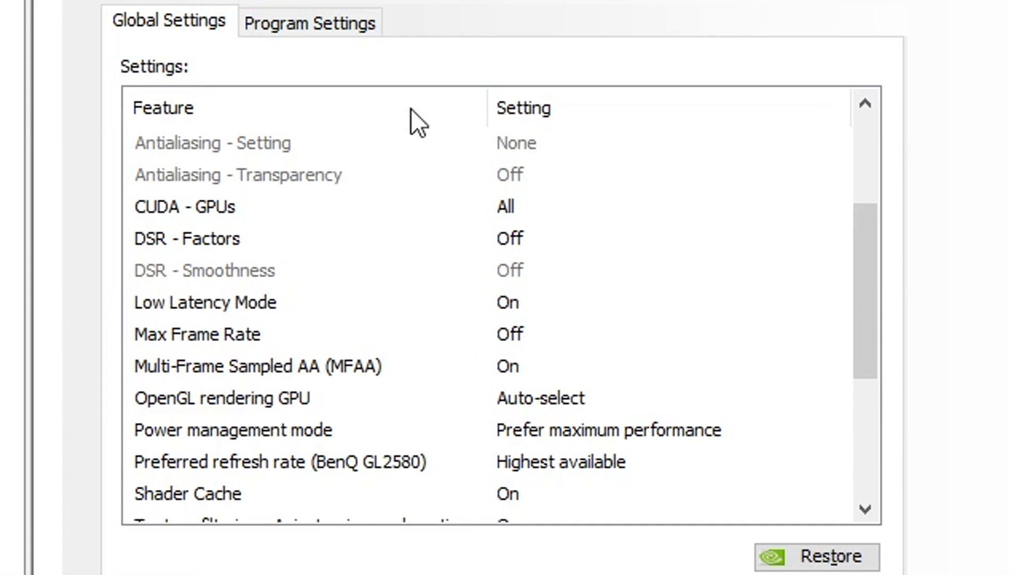
scroll(484, 241, "down", 1)
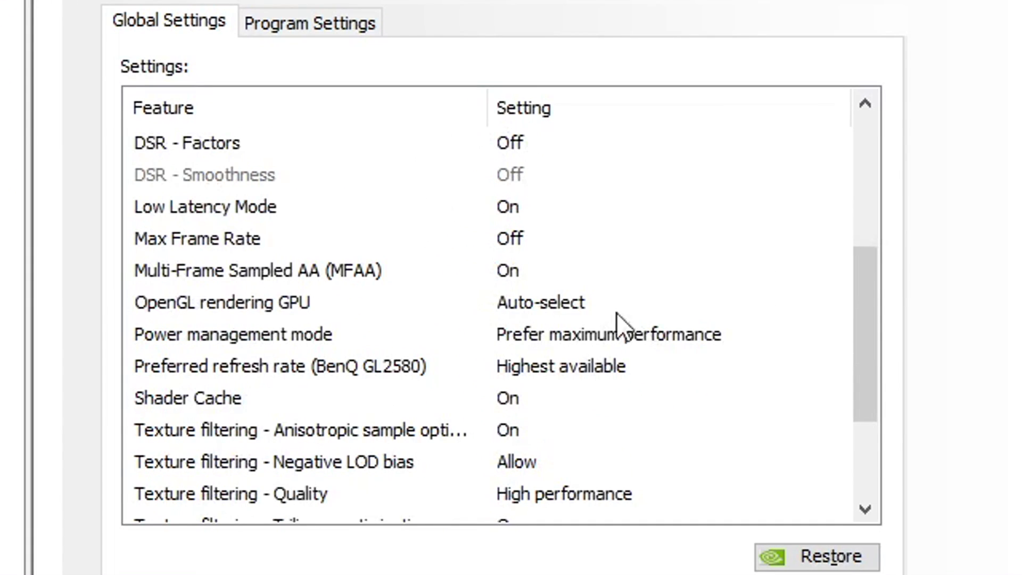
left_click(574, 341)
left_click(559, 340)
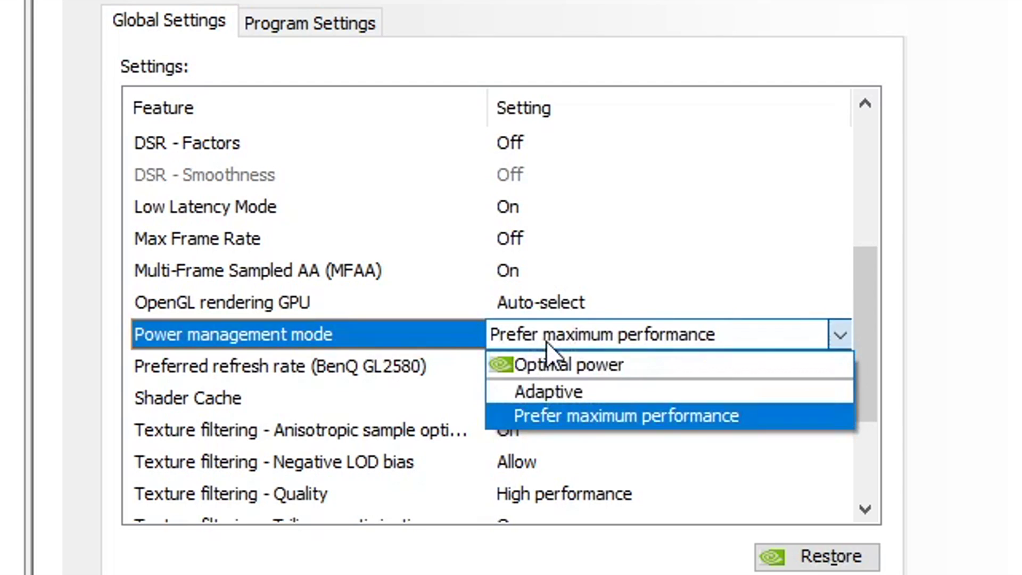
left_click(541, 416)
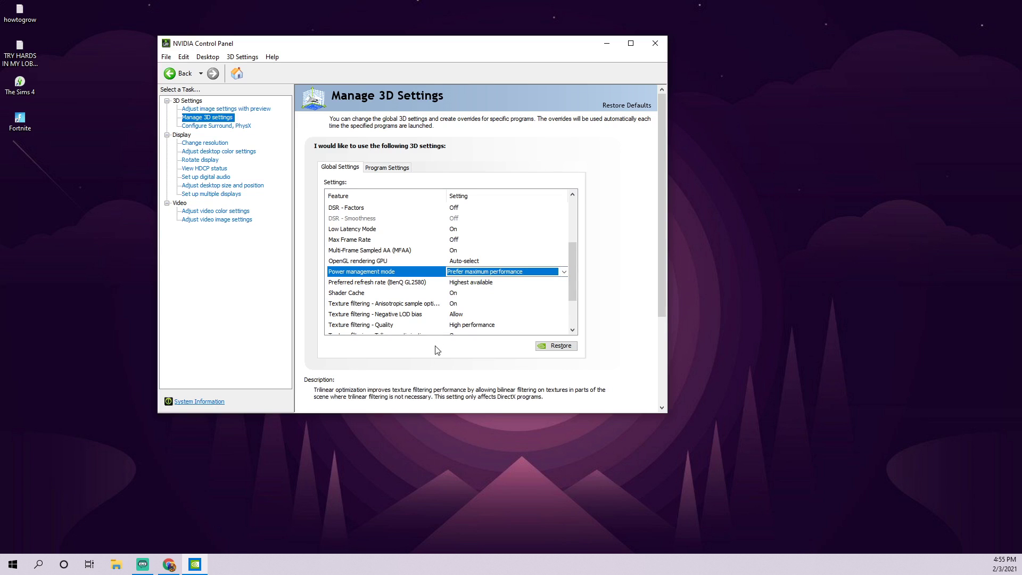
left_click(385, 369)
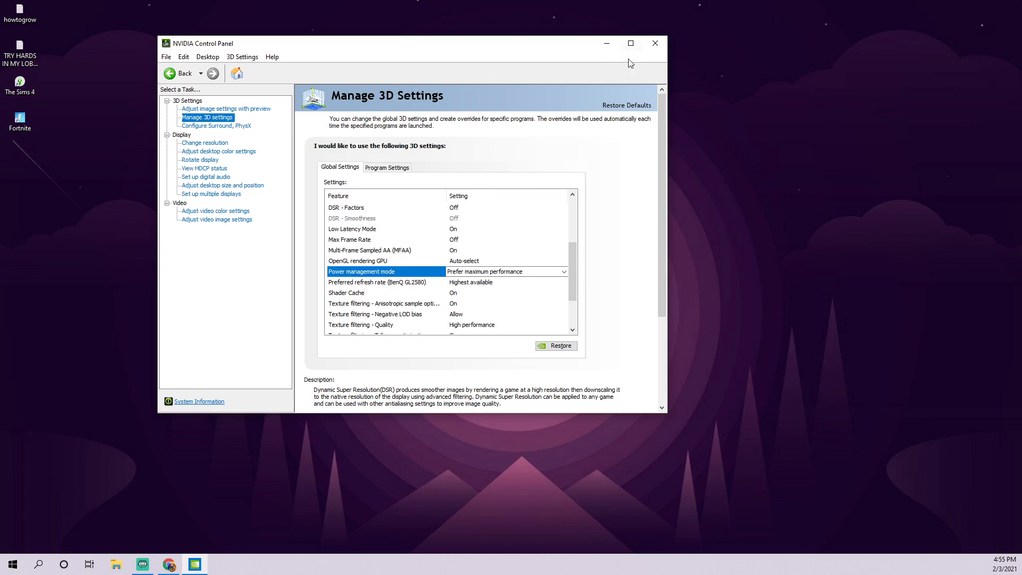
left_click(655, 43)
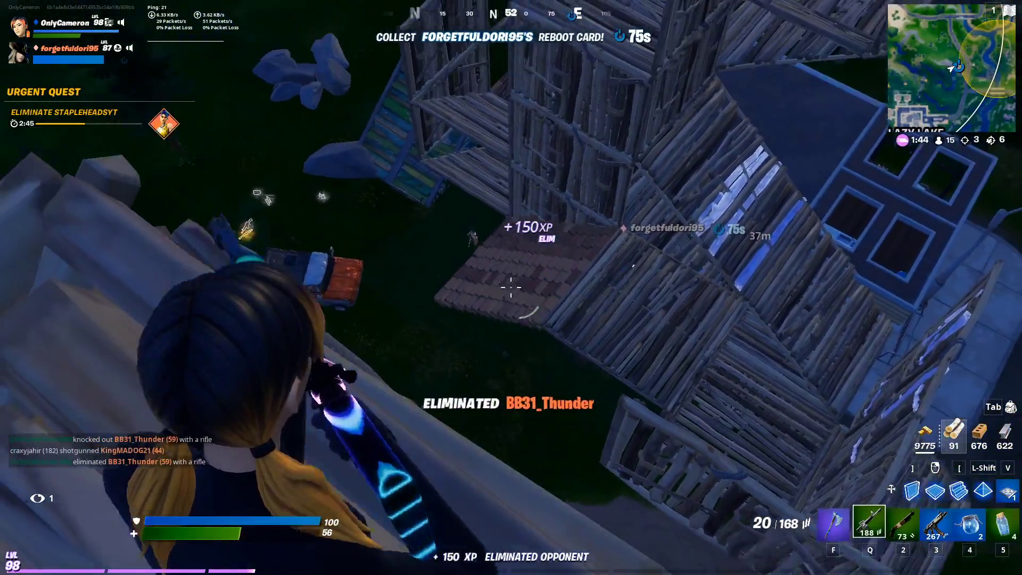
left_click(511, 287)
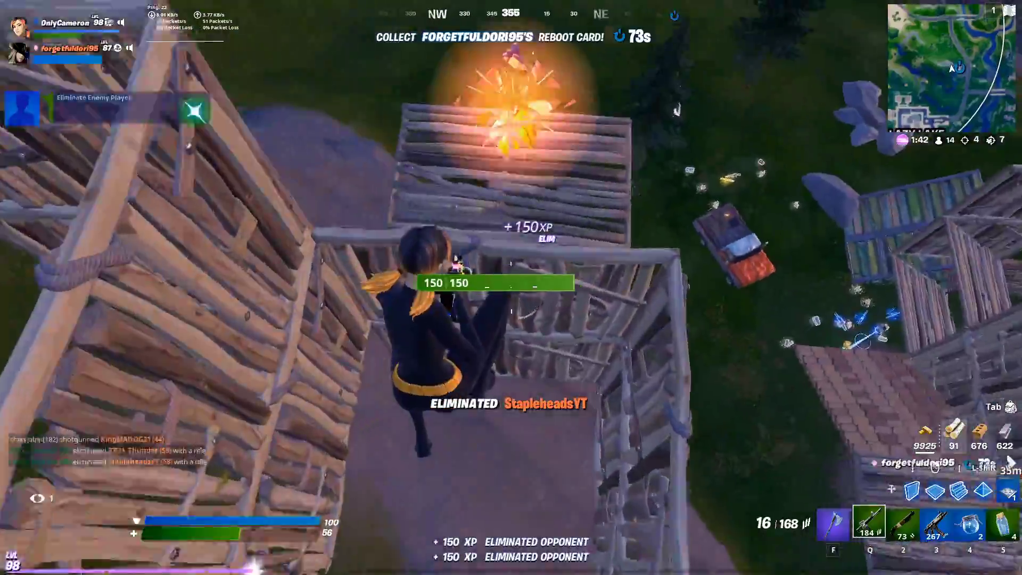
key("f")
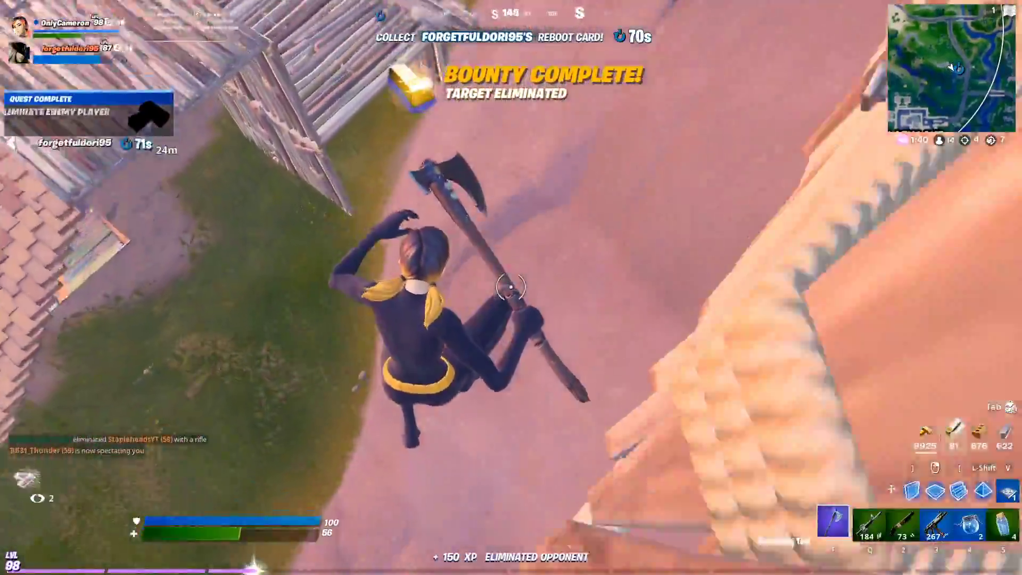
left_click(511, 288)
key("f")
key("w")
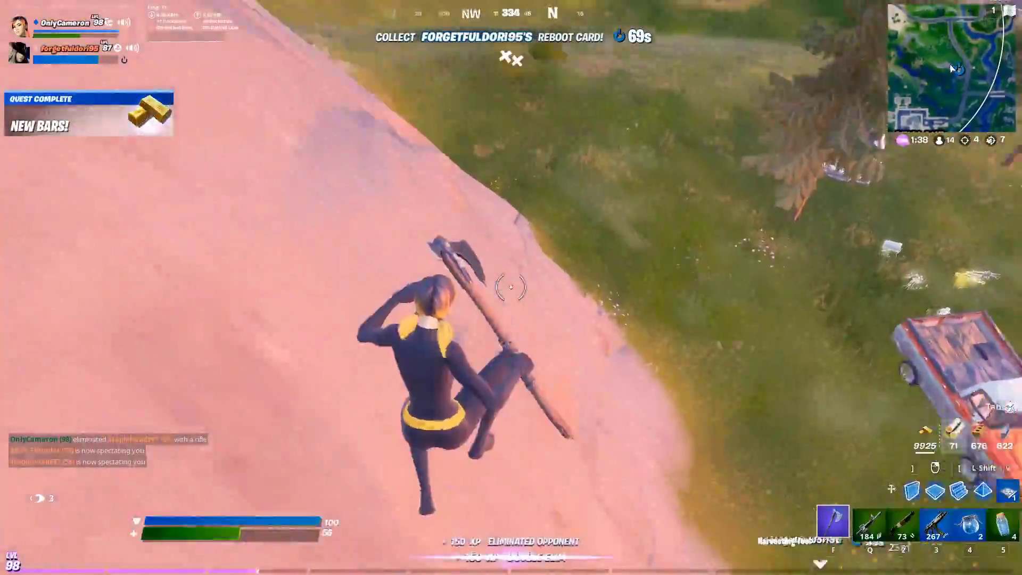
key("w")
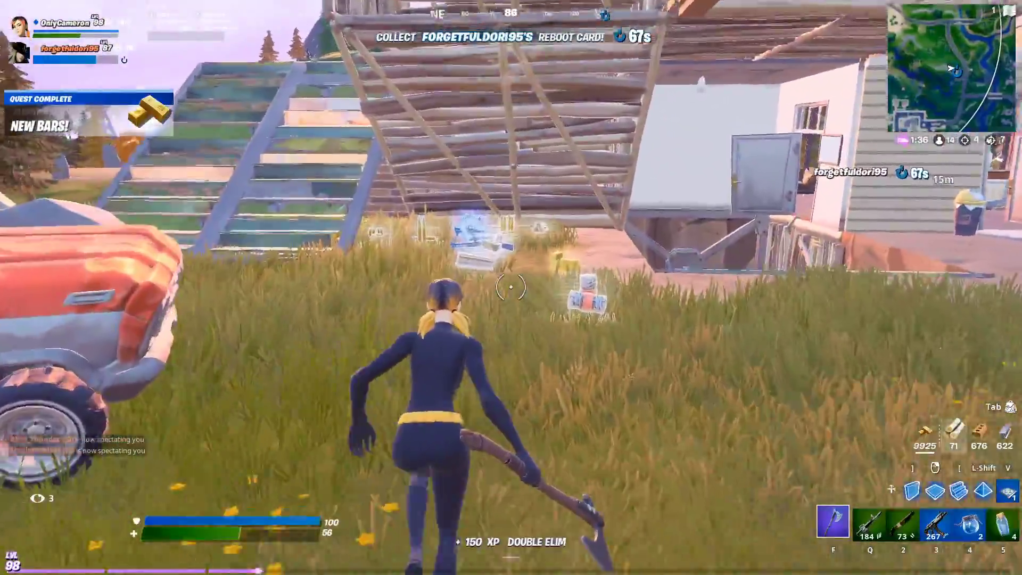
key("w")
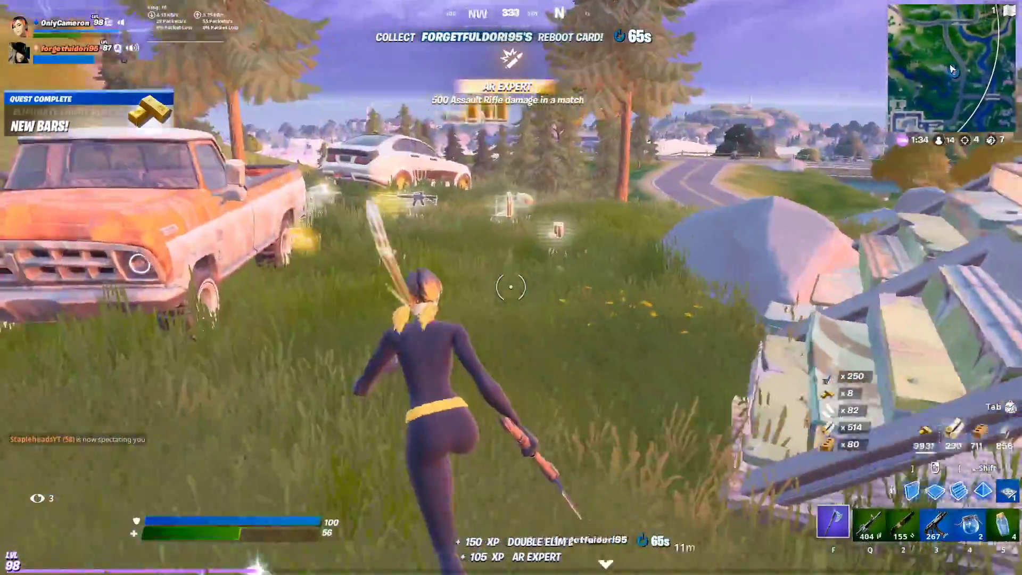
key("w")
key("e")
key("e")
key("w")
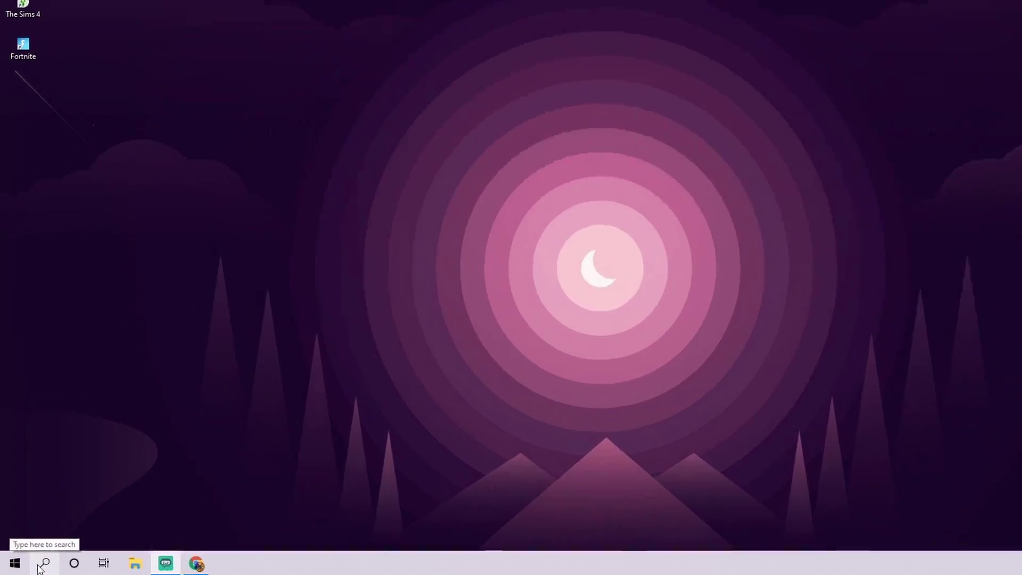
- Search Windows for %localappdata% and open the matching folder
left_click(39, 566)
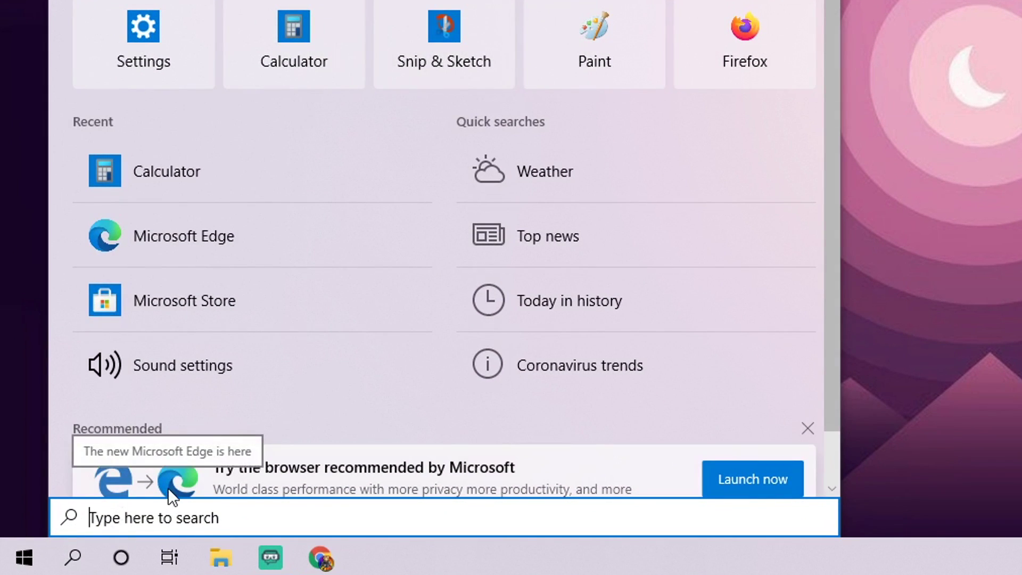
type("%localappd")
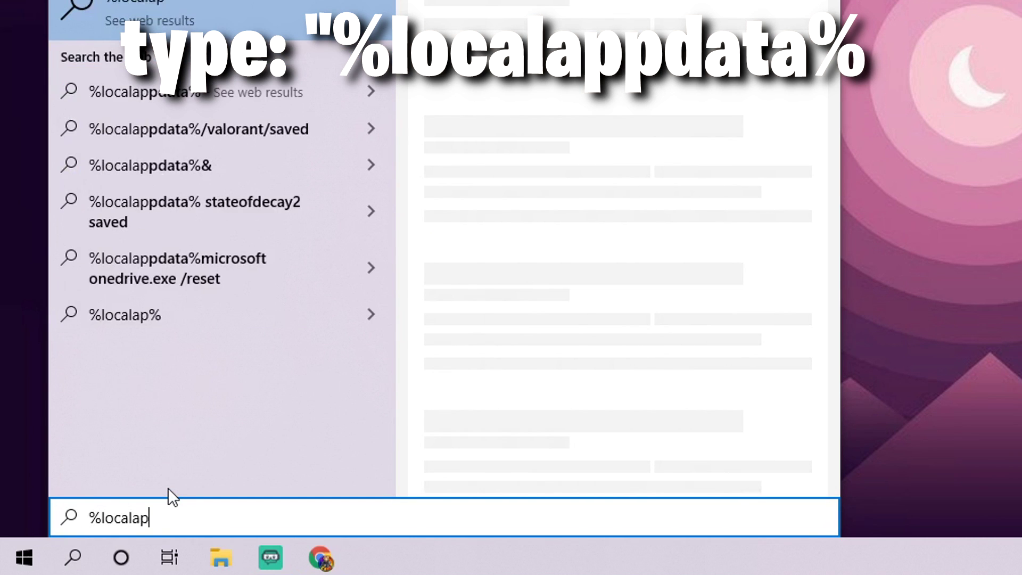
type("ata")
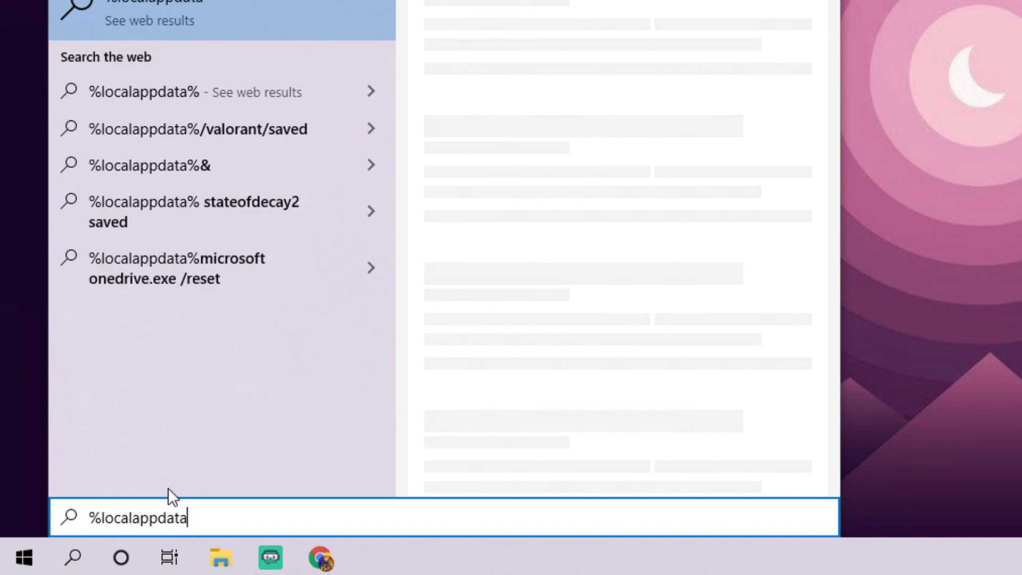
type("%")
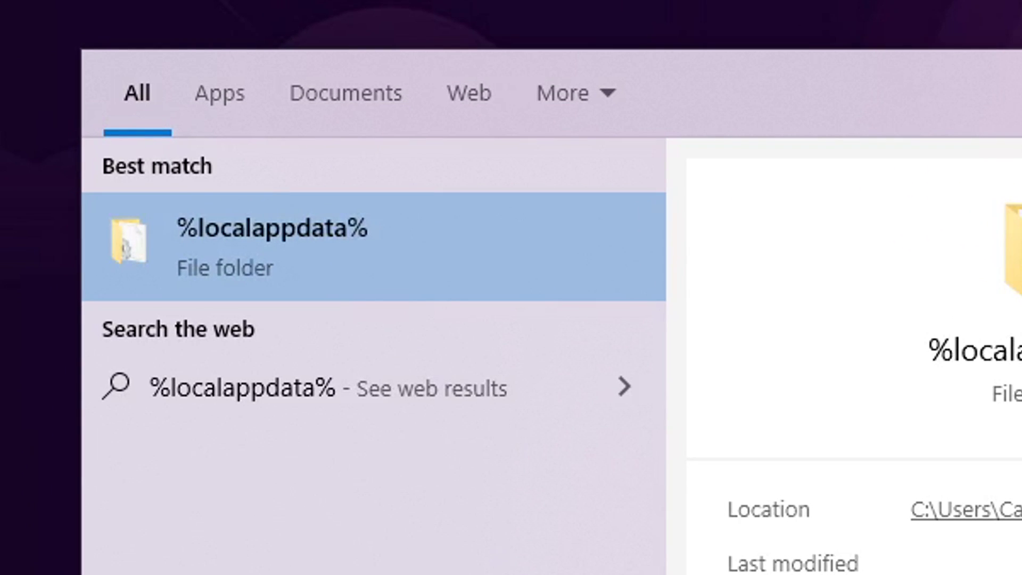
key("Return")
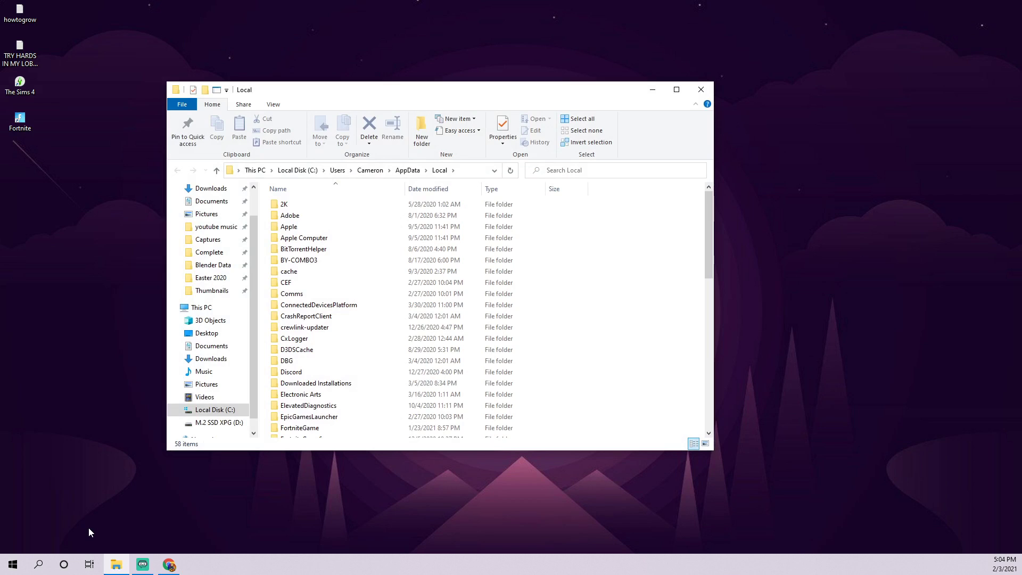
- Delete the FortniteGame6 folder from the Local app data folder
scroll(338, 256, "down", 2)
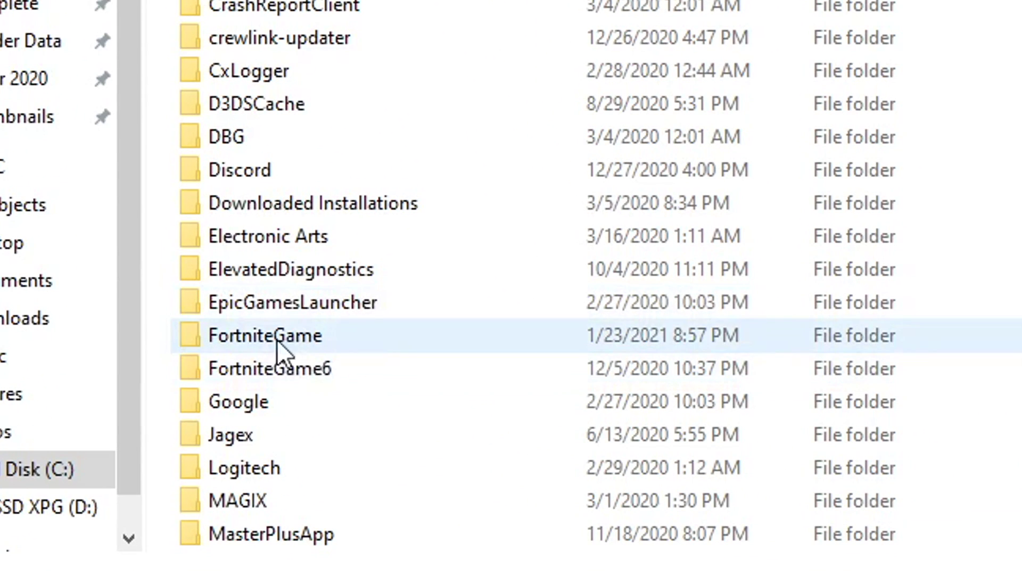
left_click(254, 368)
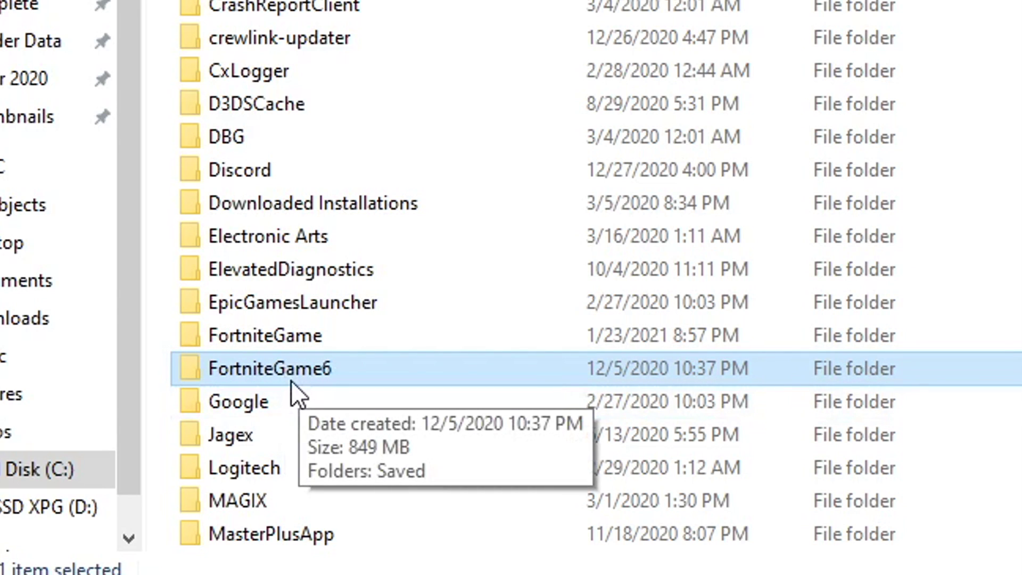
key("Delete")
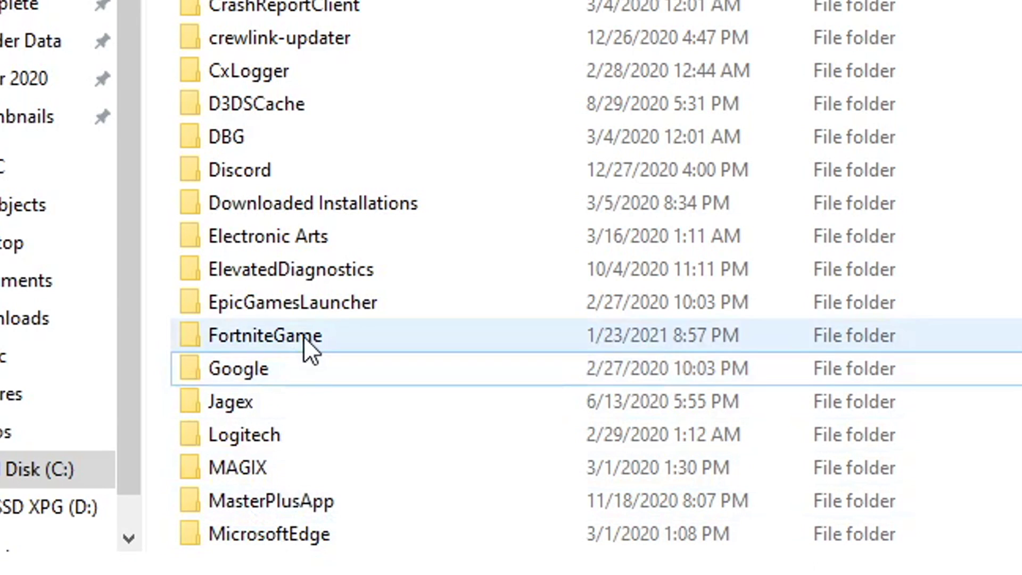
- Rename the FortniteGame folder to FortniteGame3
left_click(303, 336)
right_click(337, 335)
left_click(422, 263)
left_click(361, 334)
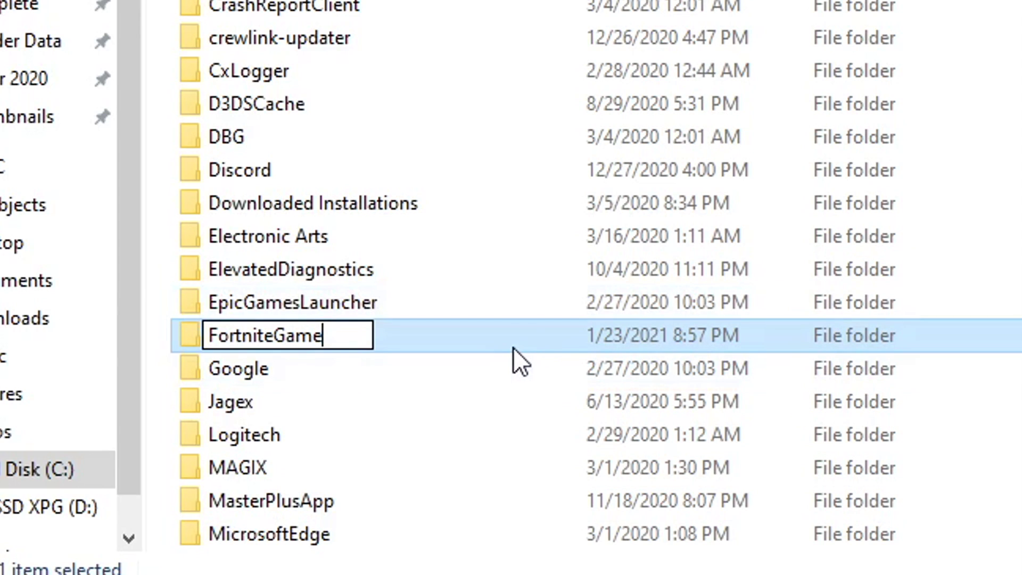
type("3")
key("Tab")
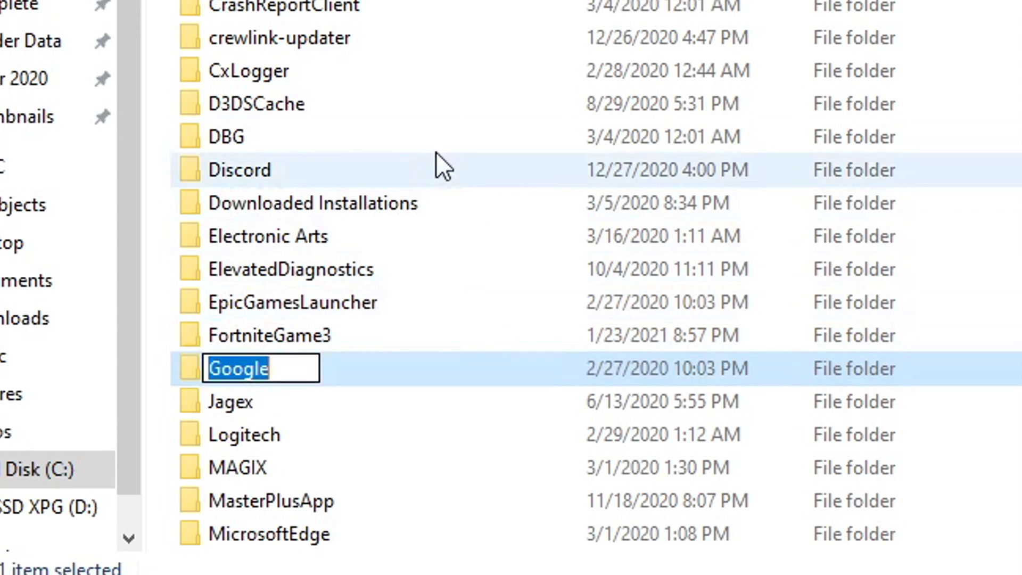
left_click(428, 150)
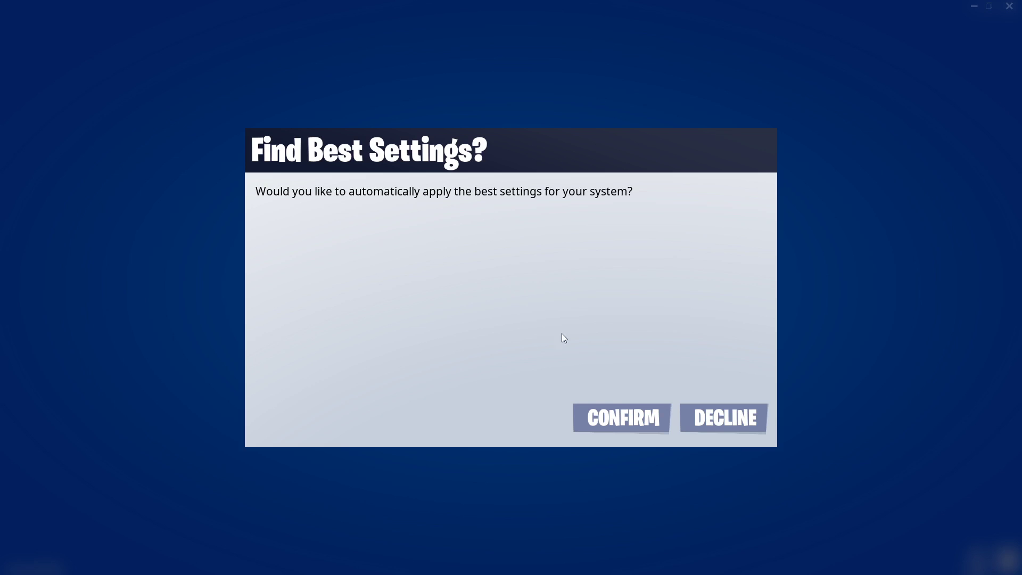
- Accept automatically applying the best settings for the system, and open the game's settings
left_click(602, 418)
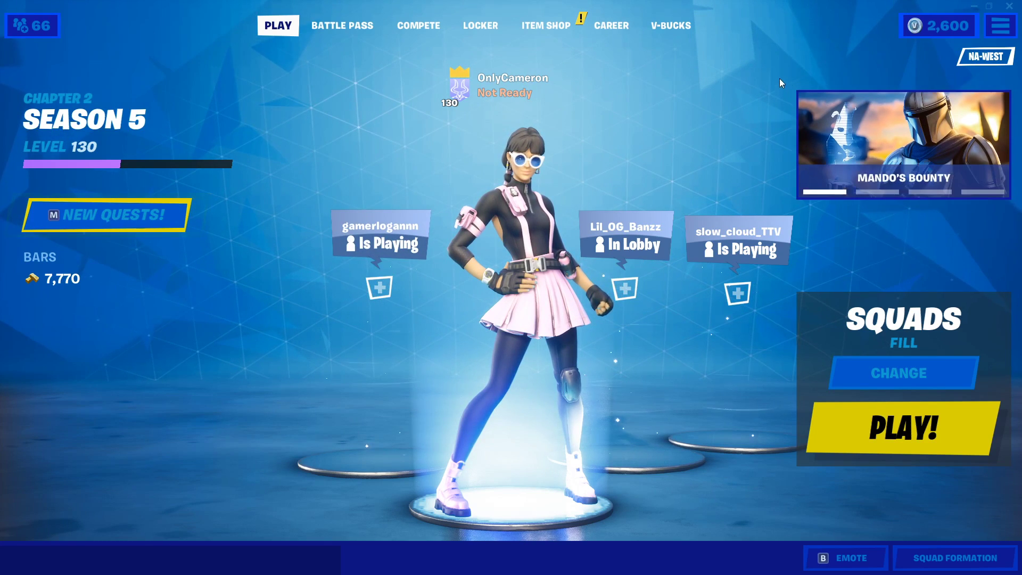
left_click(1001, 26)
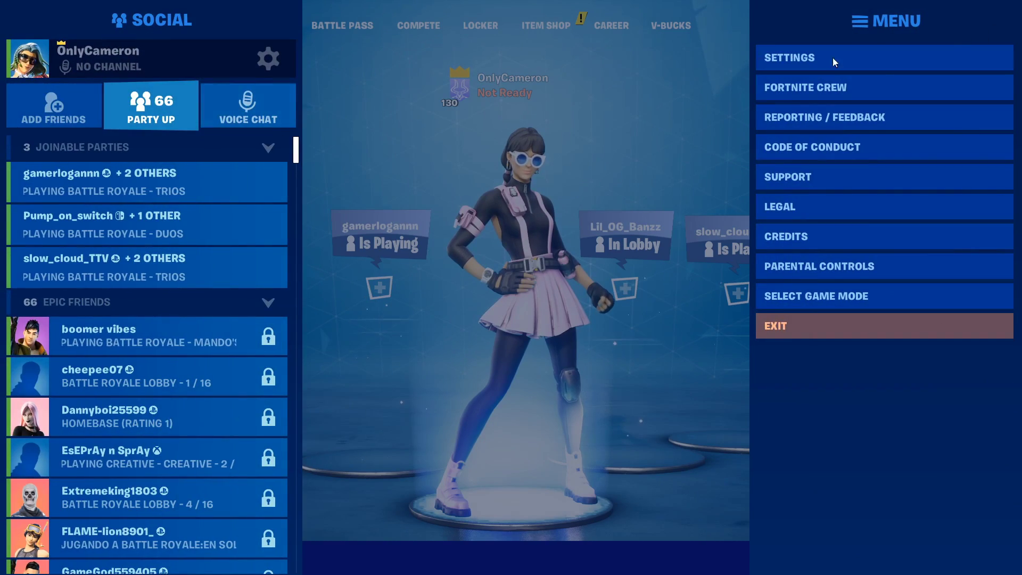
left_click(833, 57)
- Set Rendering Mode to Performance (Alpha) in the advanced graphics settings, accepting the confirmation and restart notices
scroll(259, 172, "down", 5)
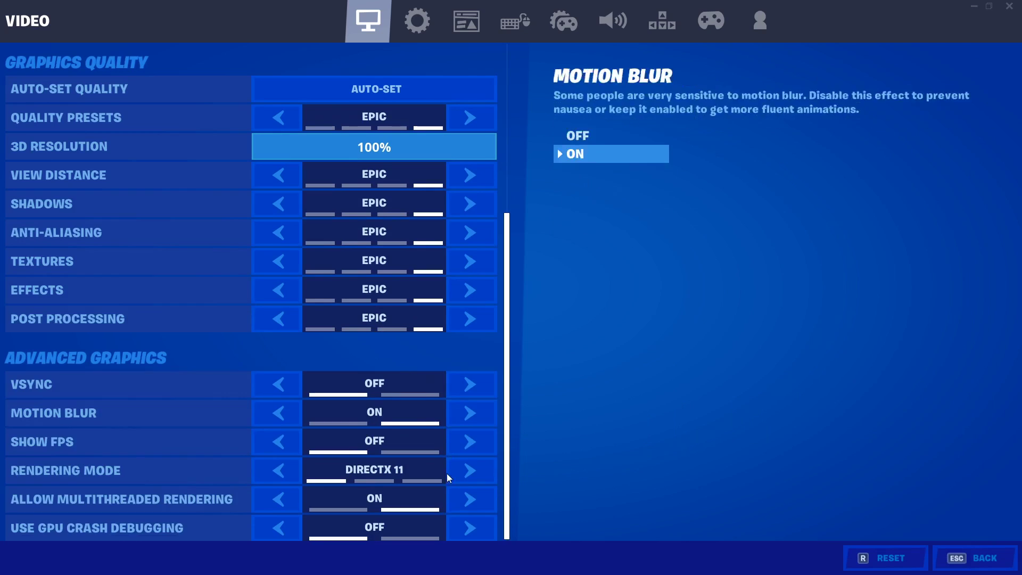
left_click(466, 472)
left_click(690, 421)
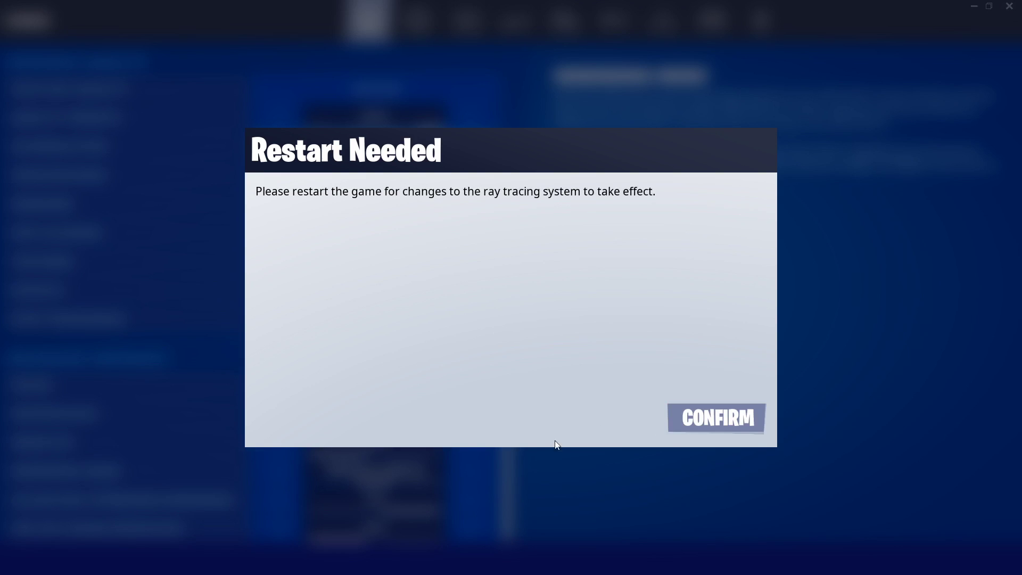
left_click(716, 420)
left_click(466, 472)
left_click(672, 416)
left_click(687, 418)
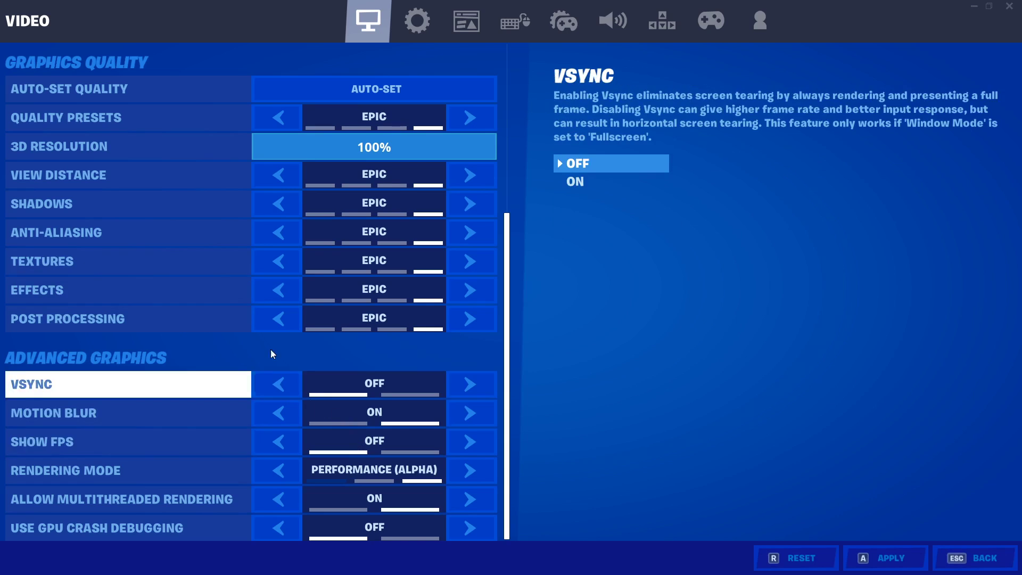
- Raise the Frame Rate Limit by two levels in the video display settings
scroll(317, 322, "up", 5)
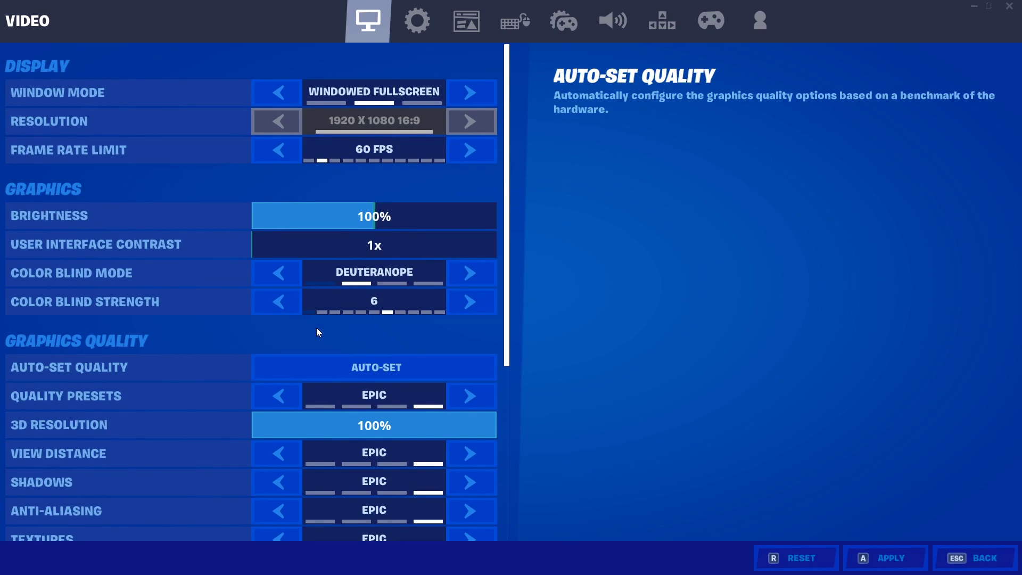
left_click(474, 148)
left_click(475, 149)
left_click(474, 149)
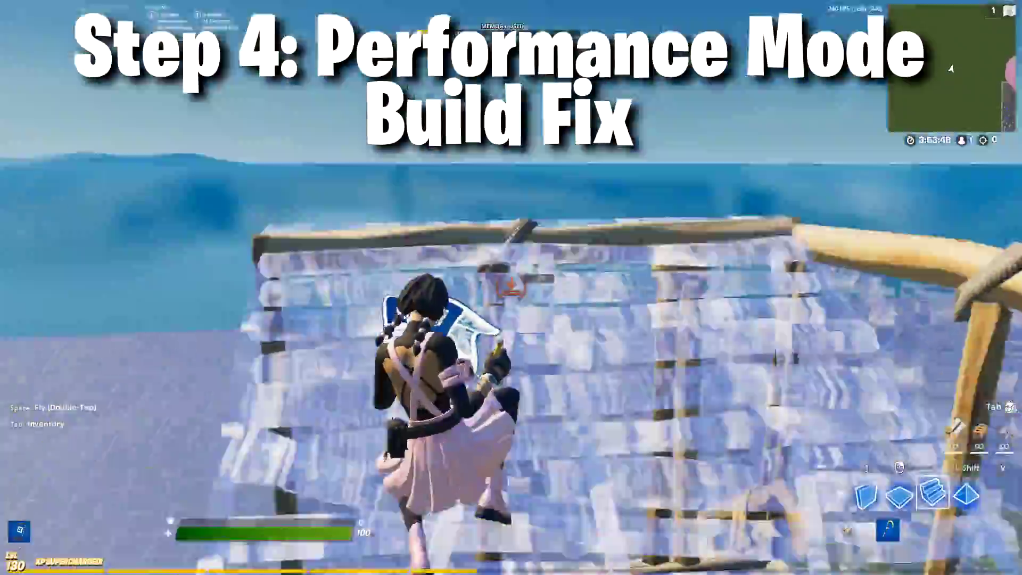
key("bracketleft")
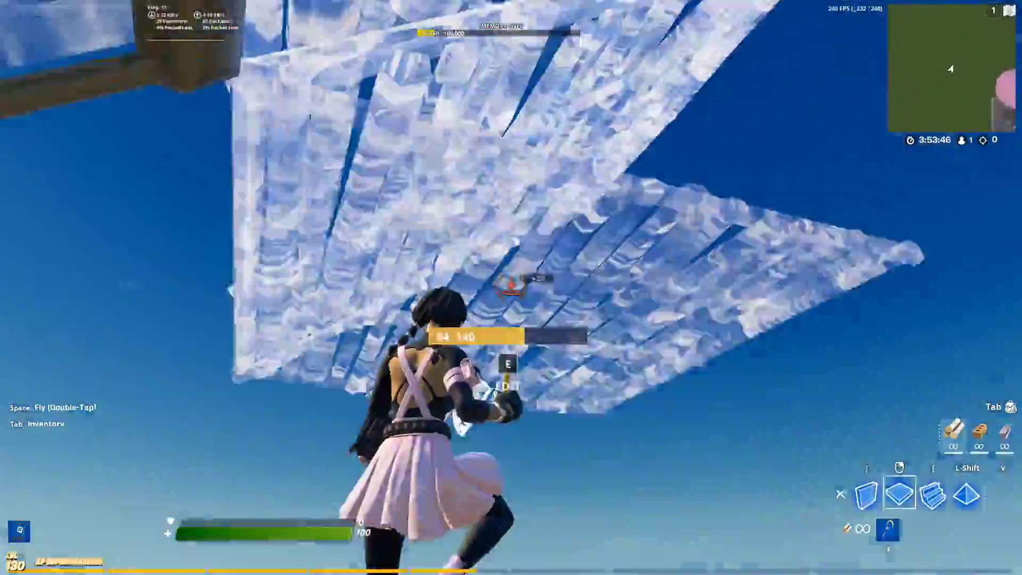
key("e")
key("e")
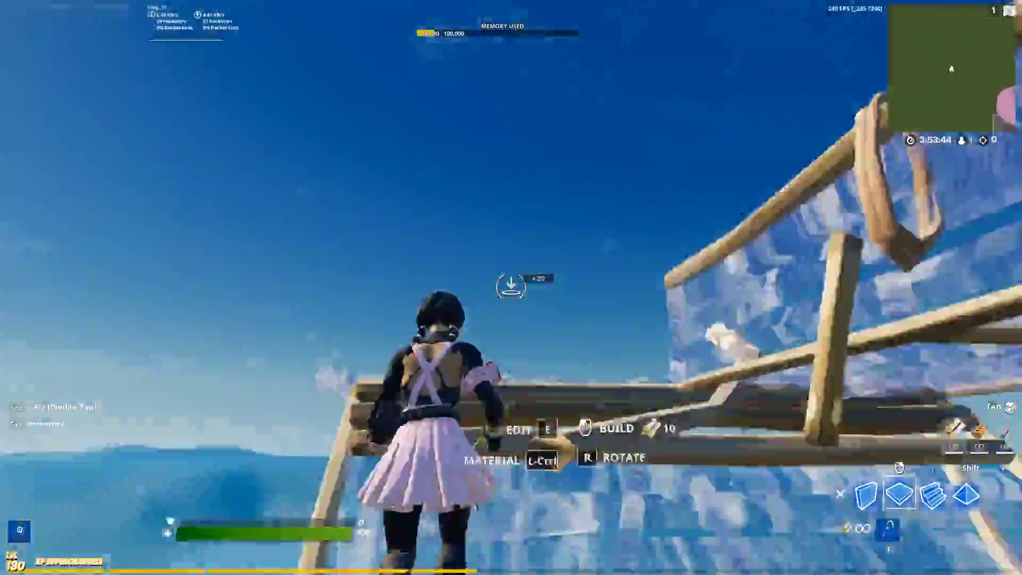
key("bracketleft")
left_click(511, 287)
right_click(511, 288)
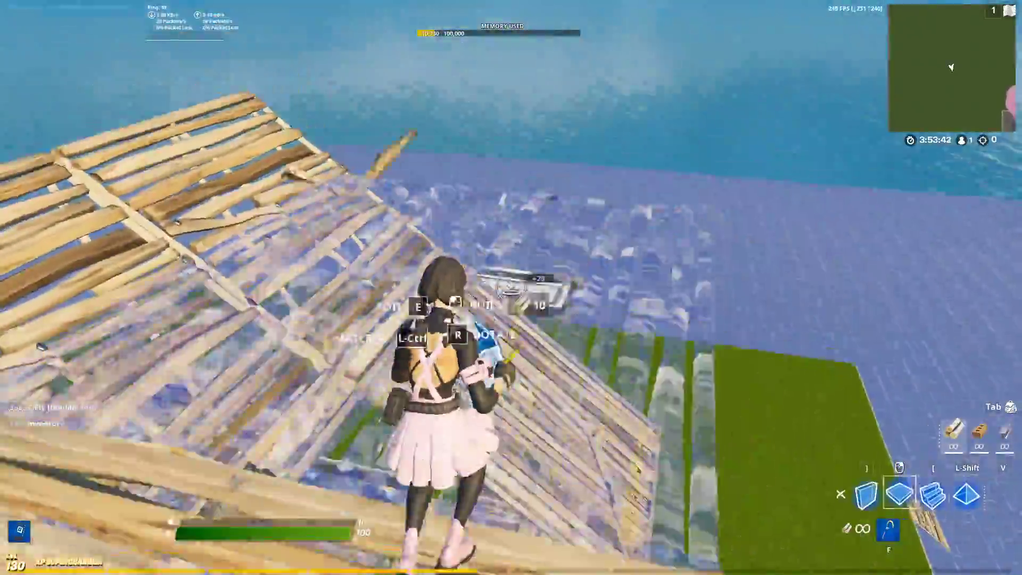
key("apostrophe")
left_click(511, 288)
key("e")
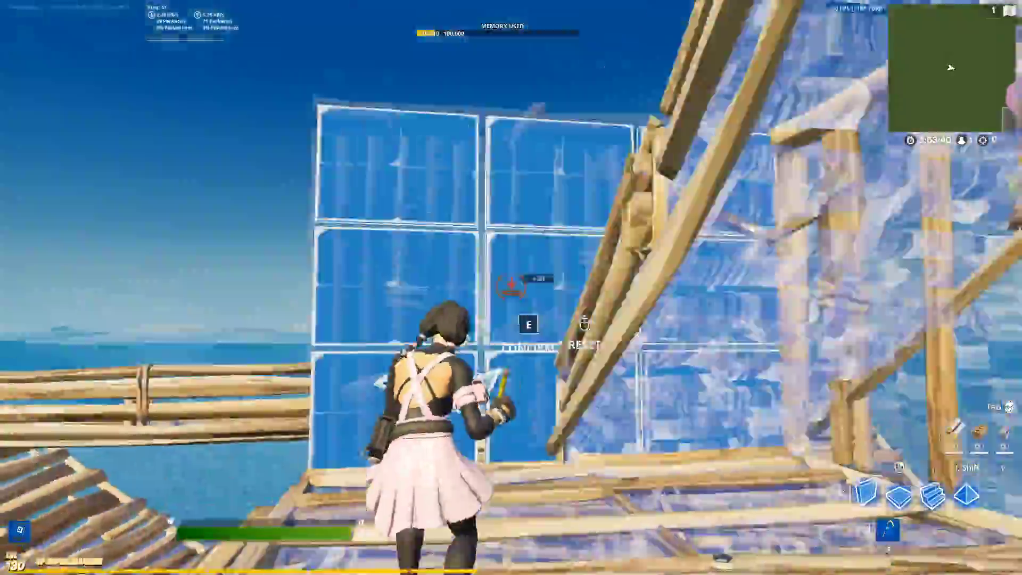
key("e")
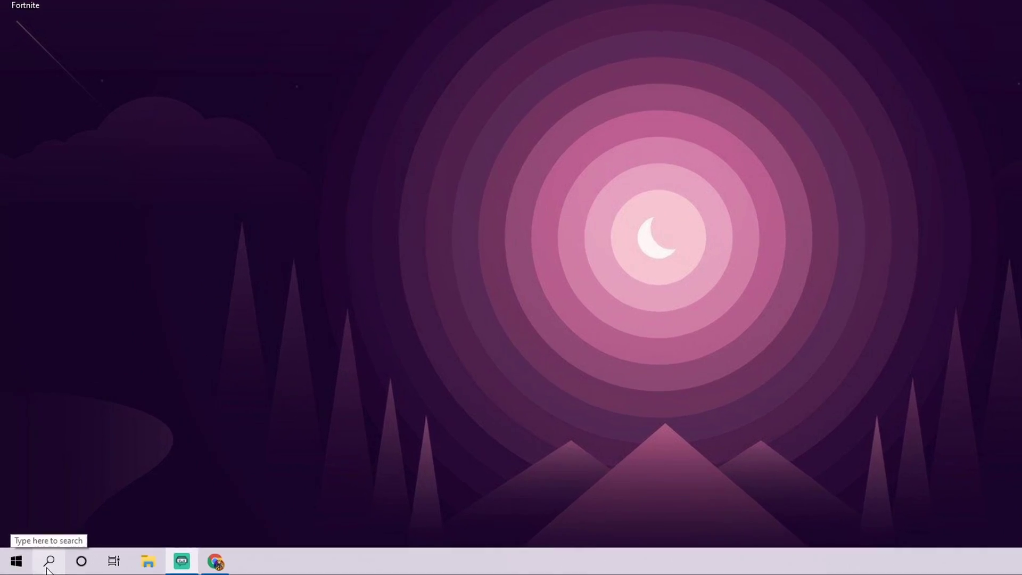
- Search Windows for %localappdata% and open the Local app data folder
left_click(48, 564)
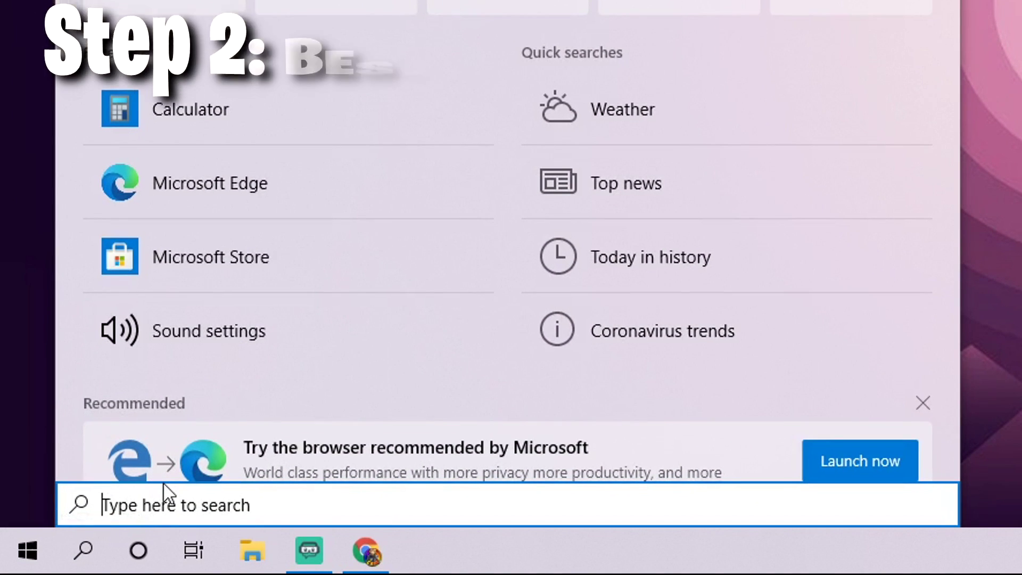
type("%localapp")
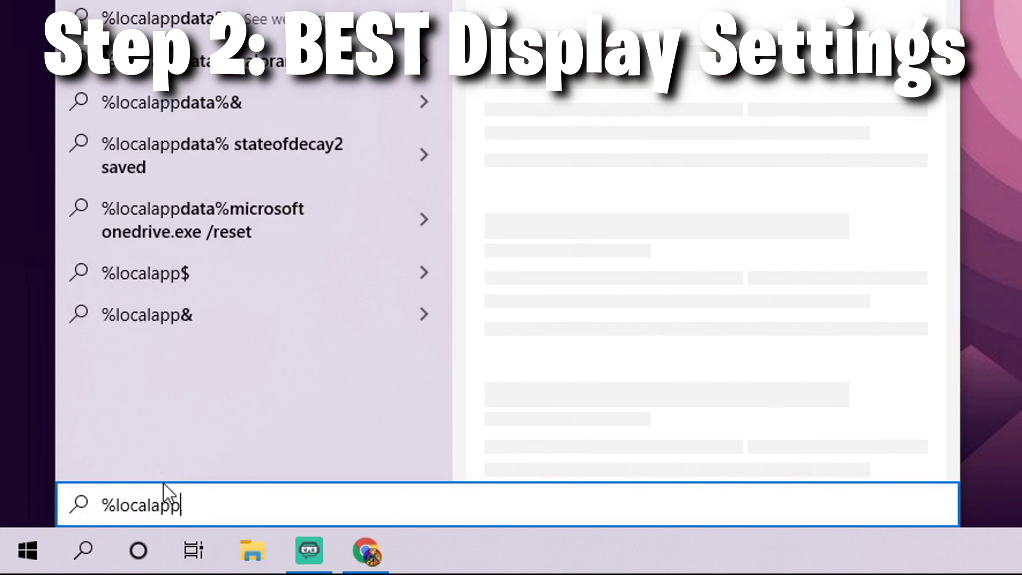
type("data^")
key("BackSpace")
type("5")
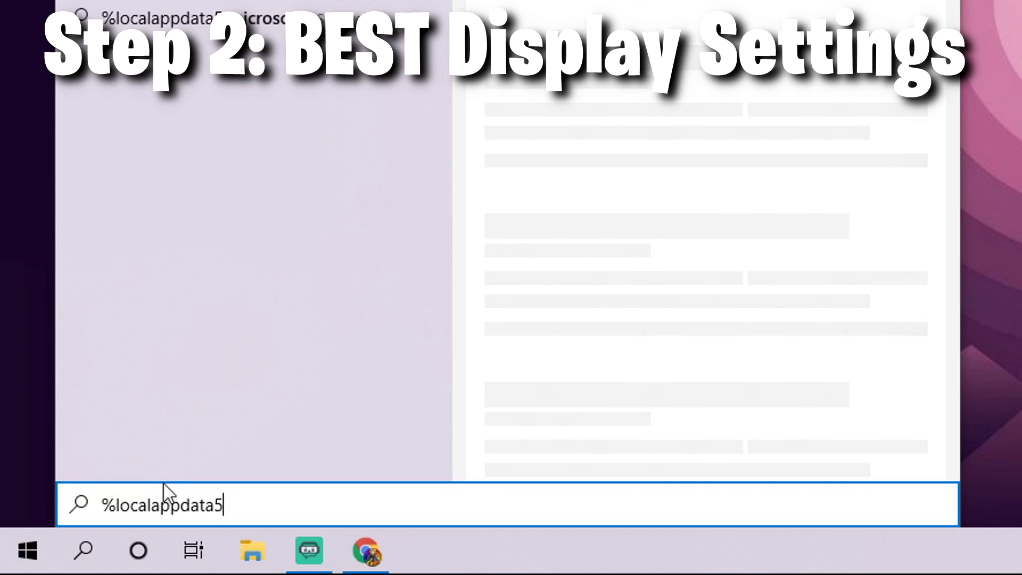
key("BackSpace")
type("&")
key("BackSpace")
type("%")
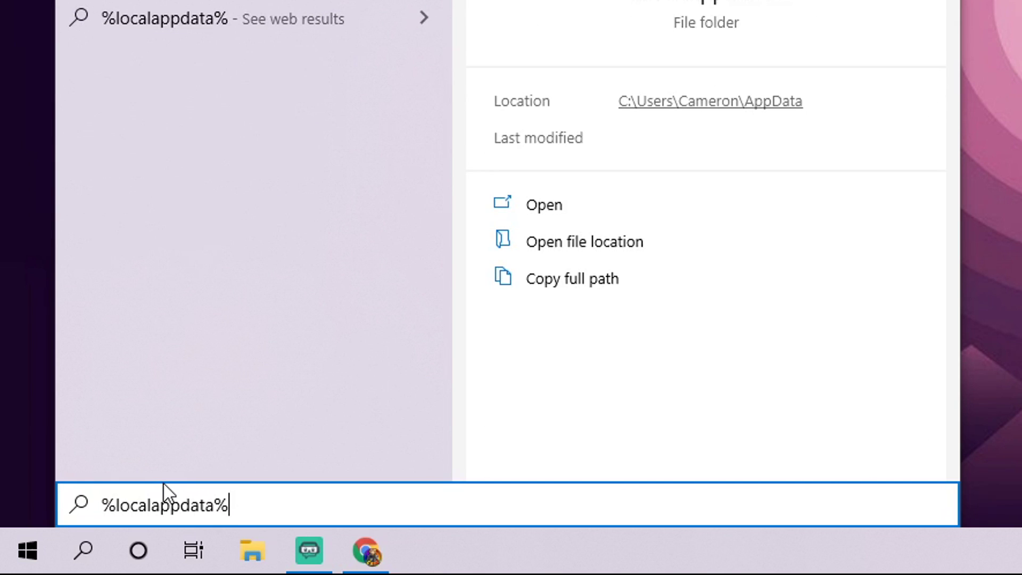
key("Return")
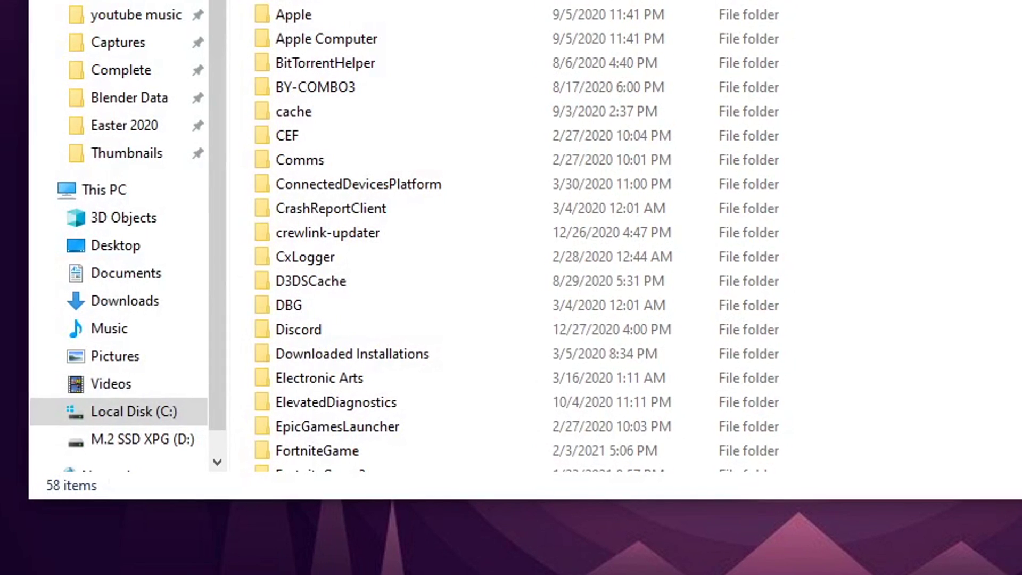
- Open the FortniteGame folder and go through Saved and Config to its WindowsClient subfolder
scroll(401, 181, "down", 2)
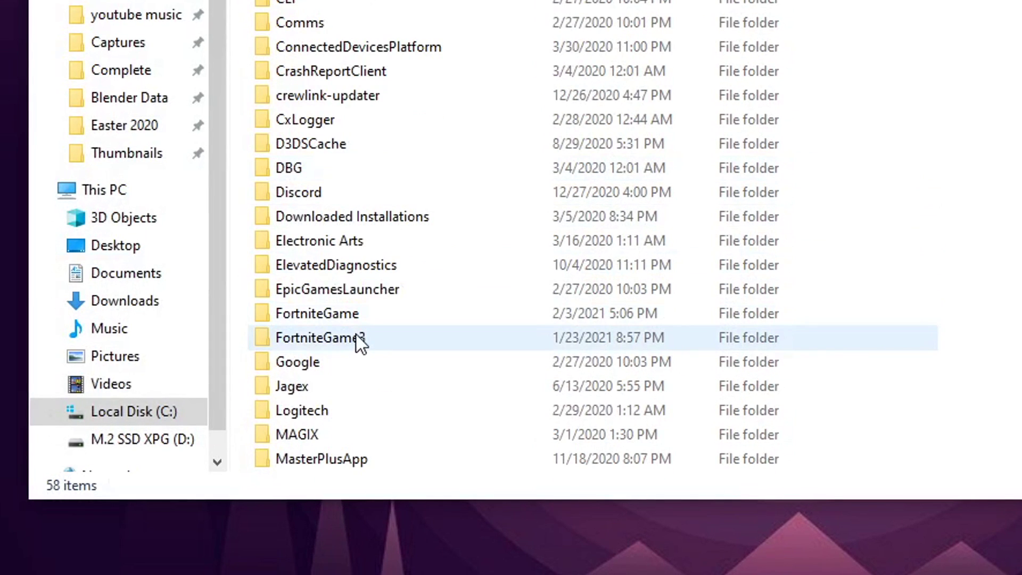
mouse_move(354, 331)
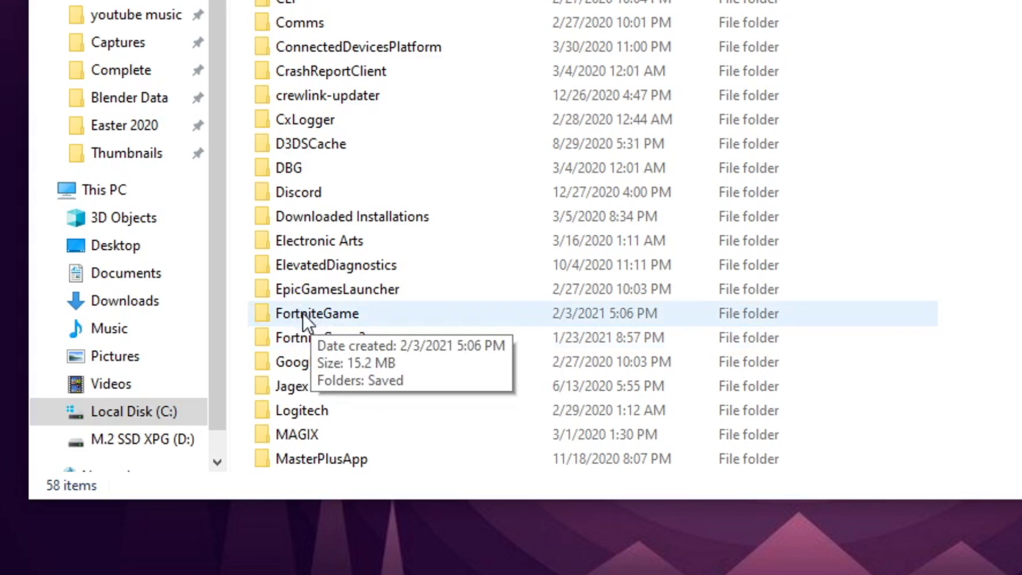
left_click(333, 310)
double_click(333, 313)
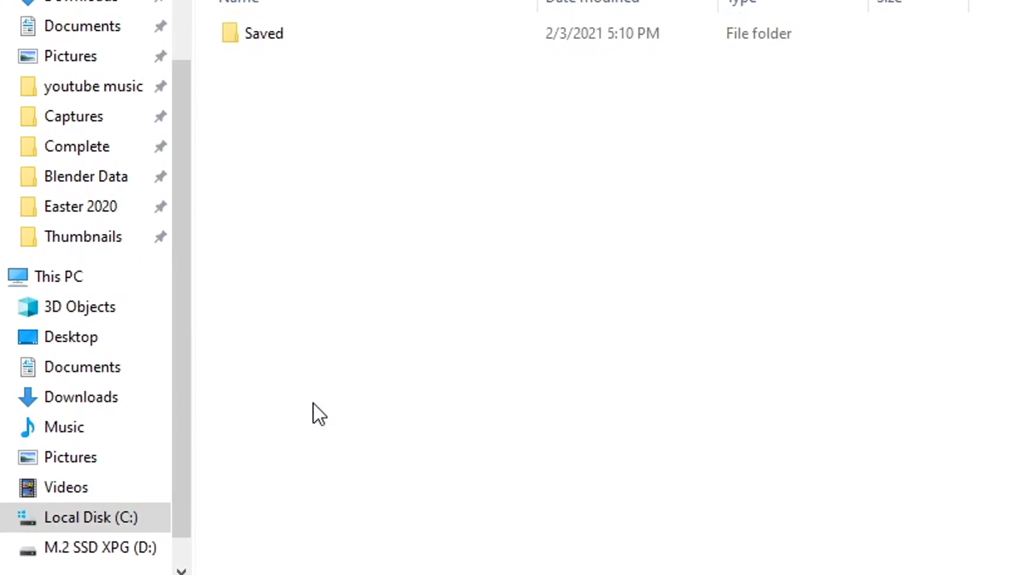
double_click(200, 190)
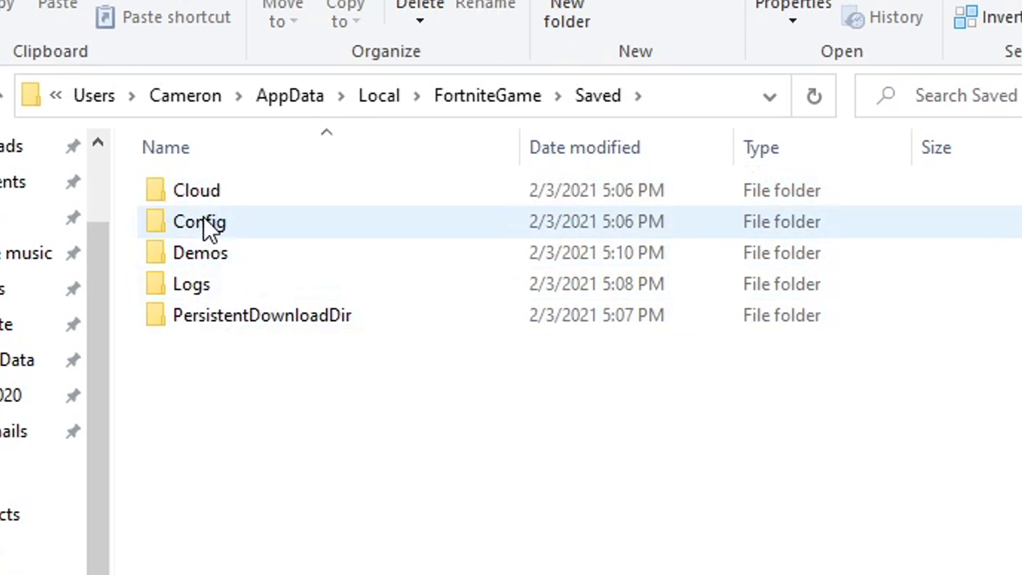
double_click(204, 218)
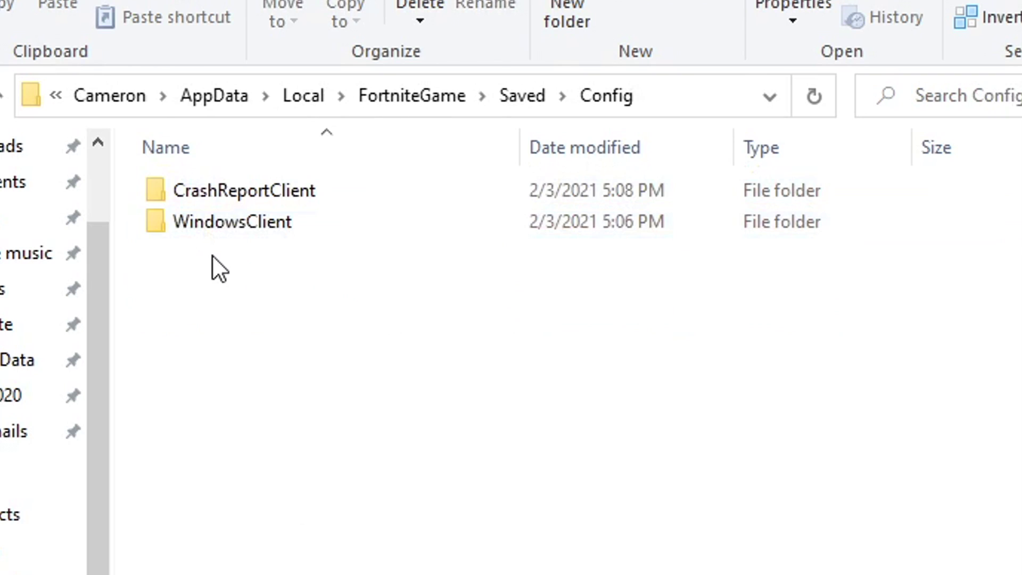
double_click(247, 222)
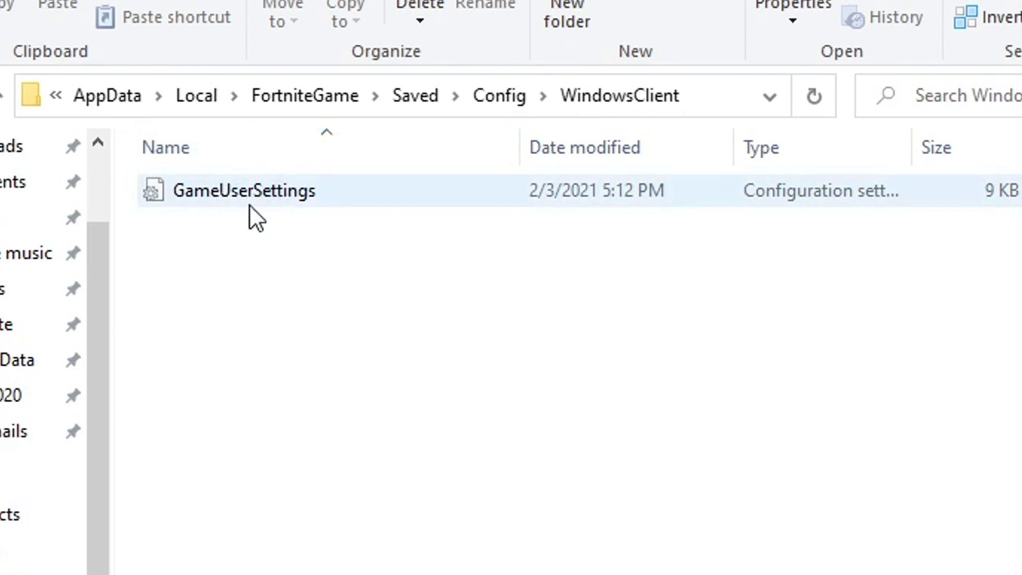
- Open the properties of the GameUserSettings file, make sure Read-only is unchecked, and apply the properties
right_click(242, 189)
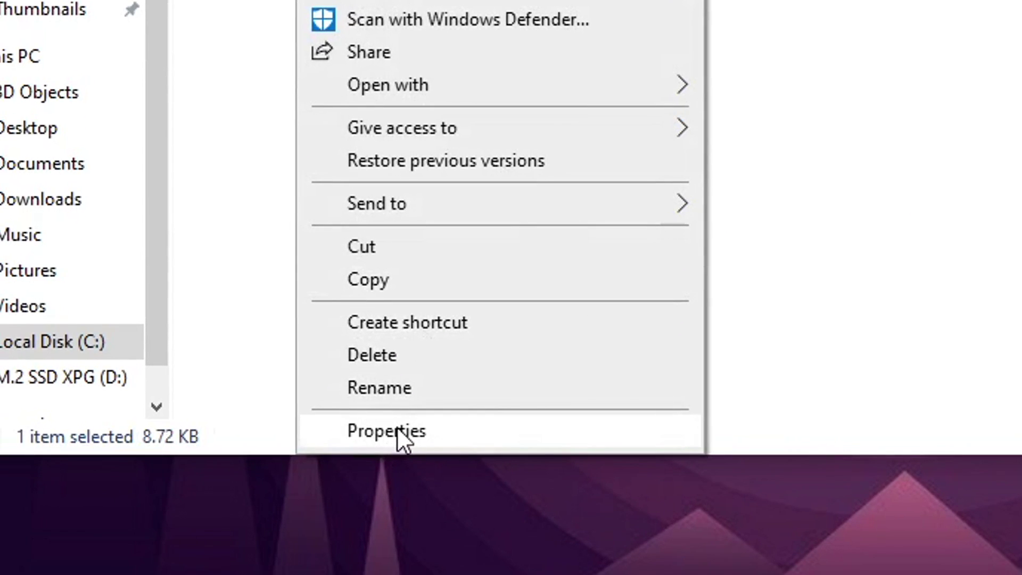
left_click(397, 427)
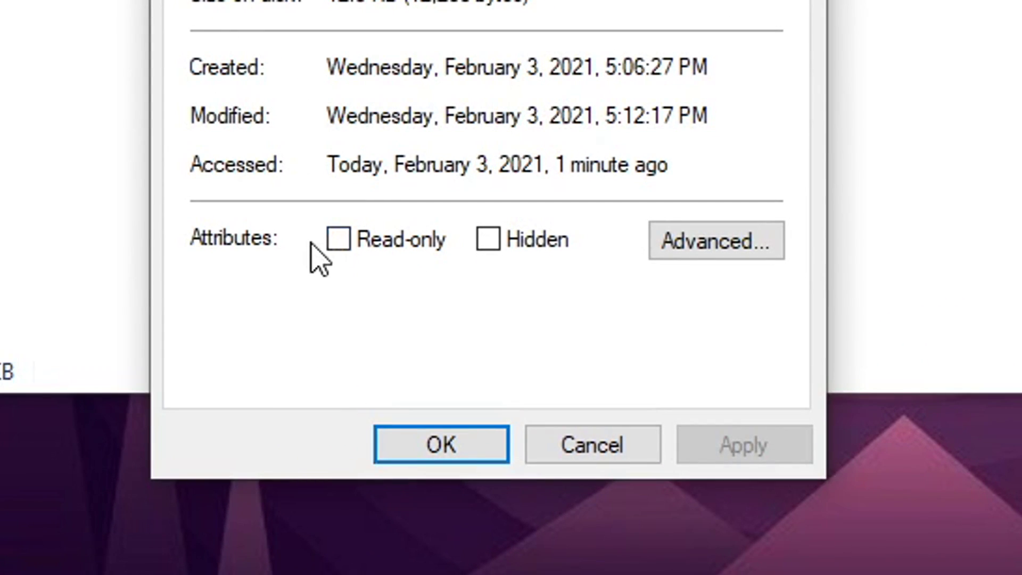
left_click(343, 250)
left_click(343, 249)
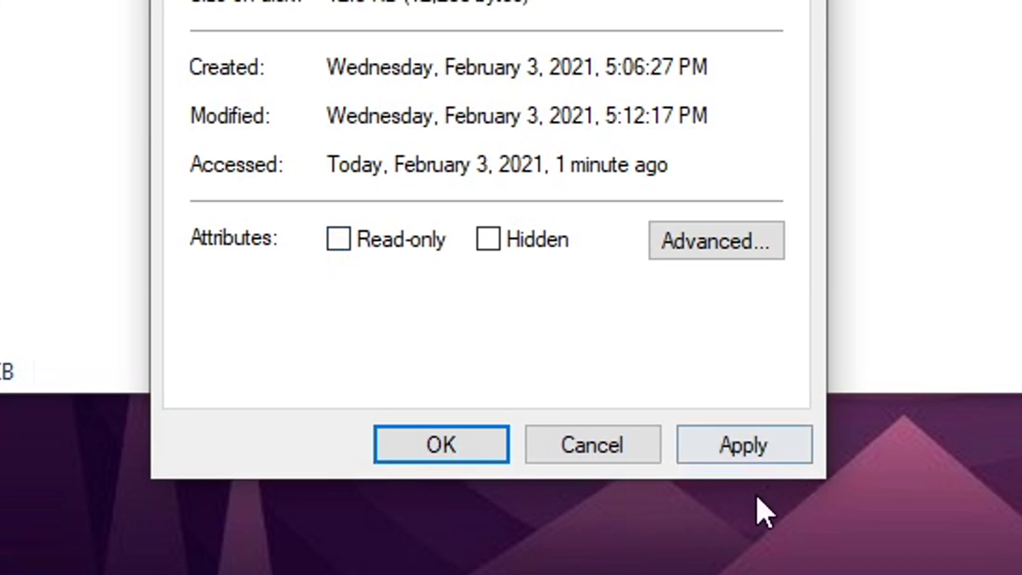
left_click(735, 445)
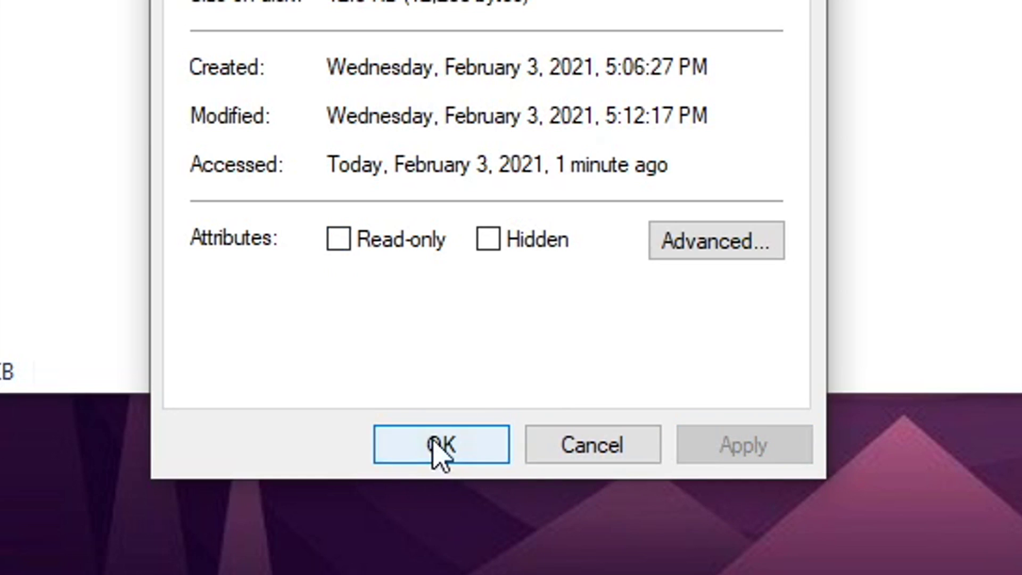
left_click(441, 449)
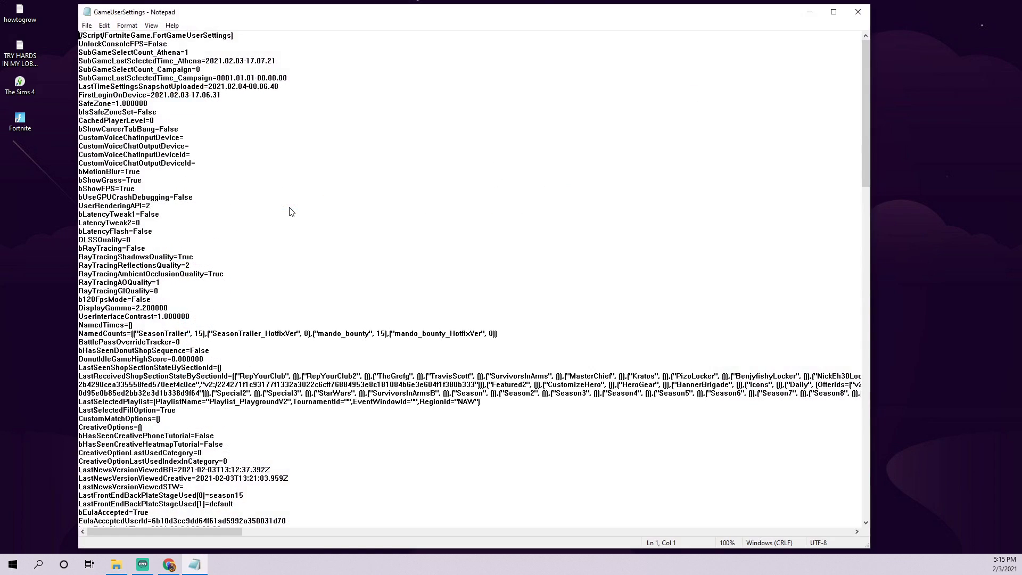
- In the D3DRHIPreference section near the end of the GameUserSettings file, set bPreferFeatureLevelES31 to False
scroll(256, 217, "down", 20)
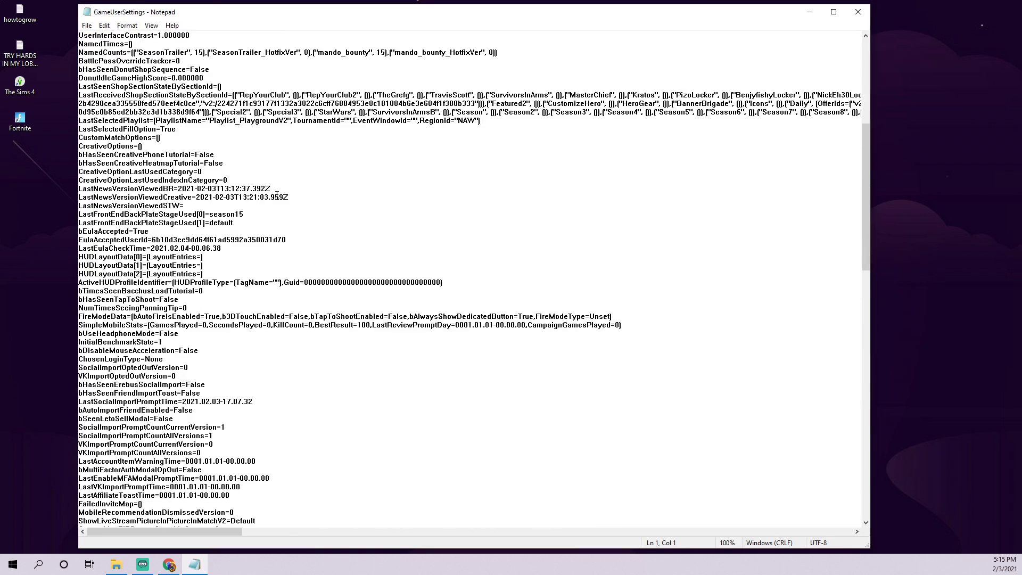
scroll(276, 196, "down", 11)
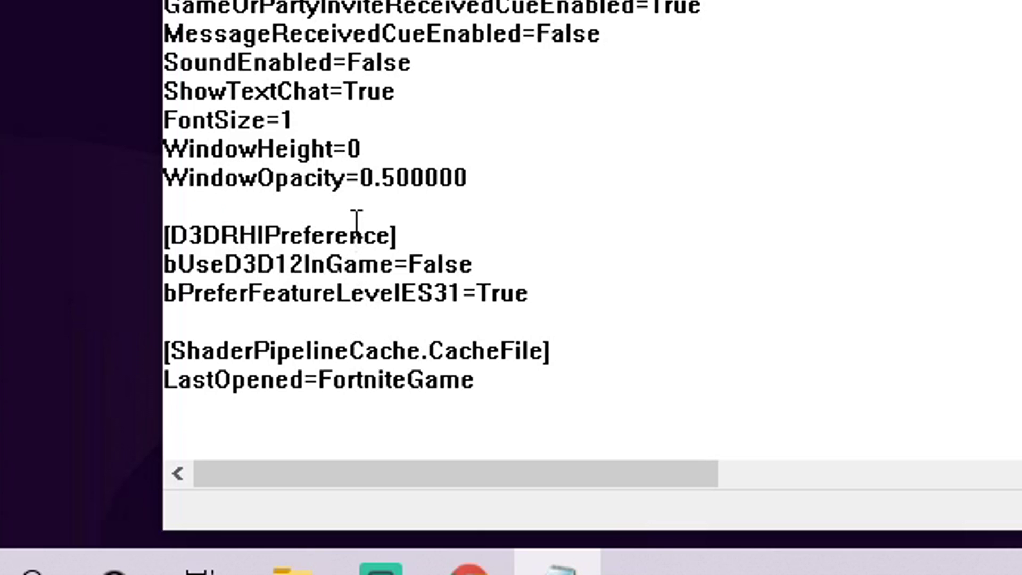
left_click_drag(532, 294, 235, 210)
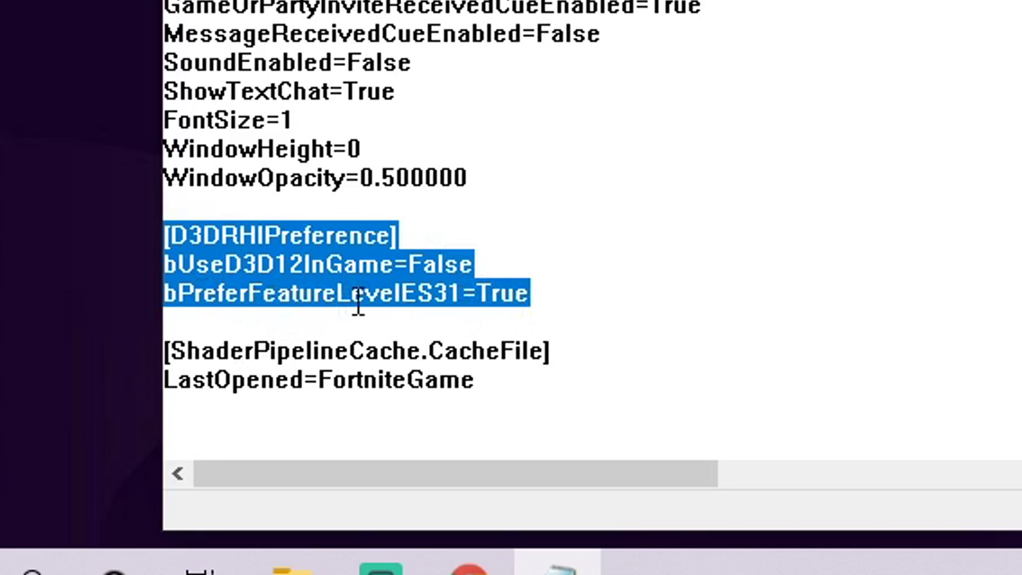
left_click(482, 289)
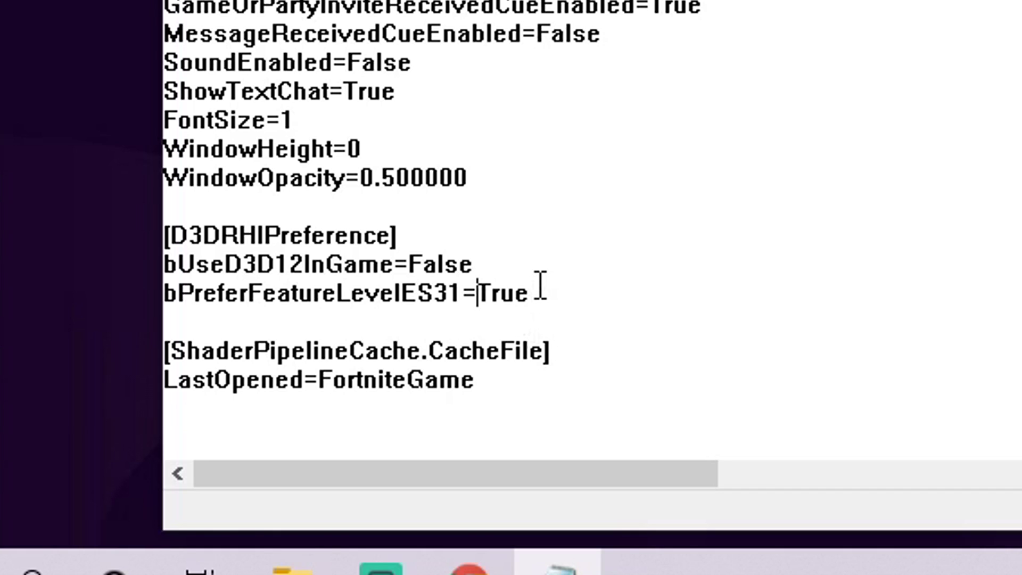
left_click_drag(538, 293, 478, 292)
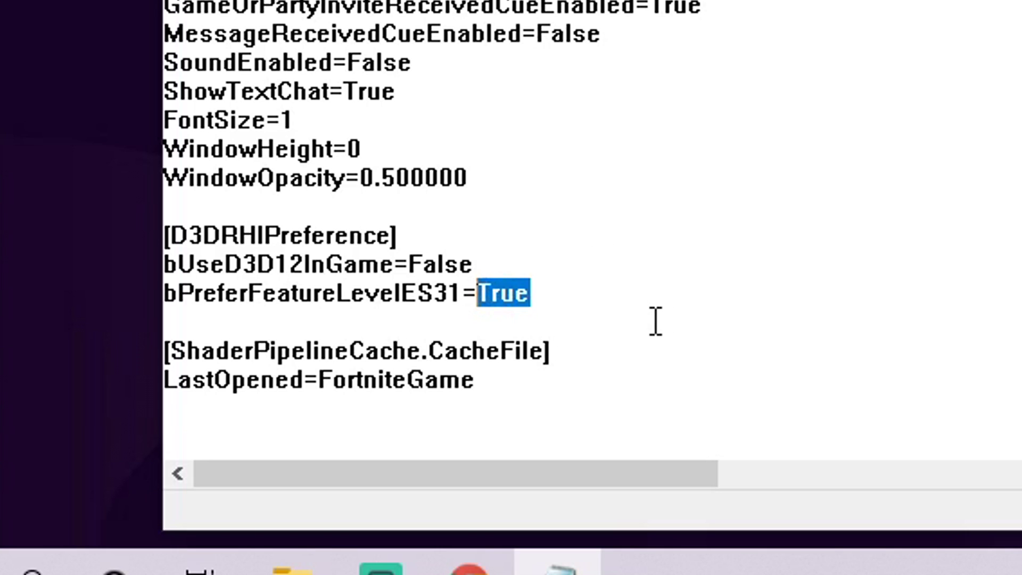
type("h")
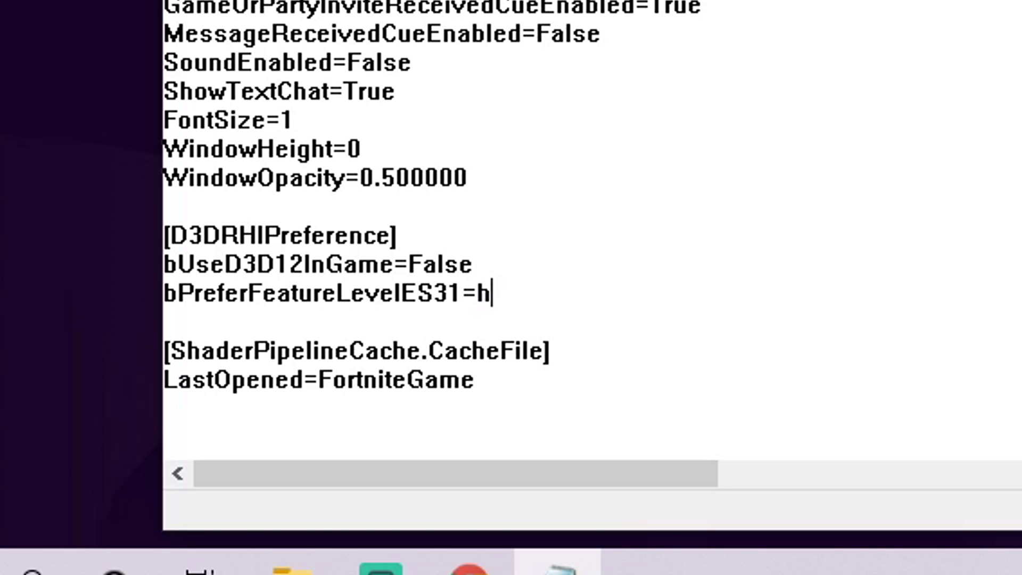
key("BackSpace")
type("False")
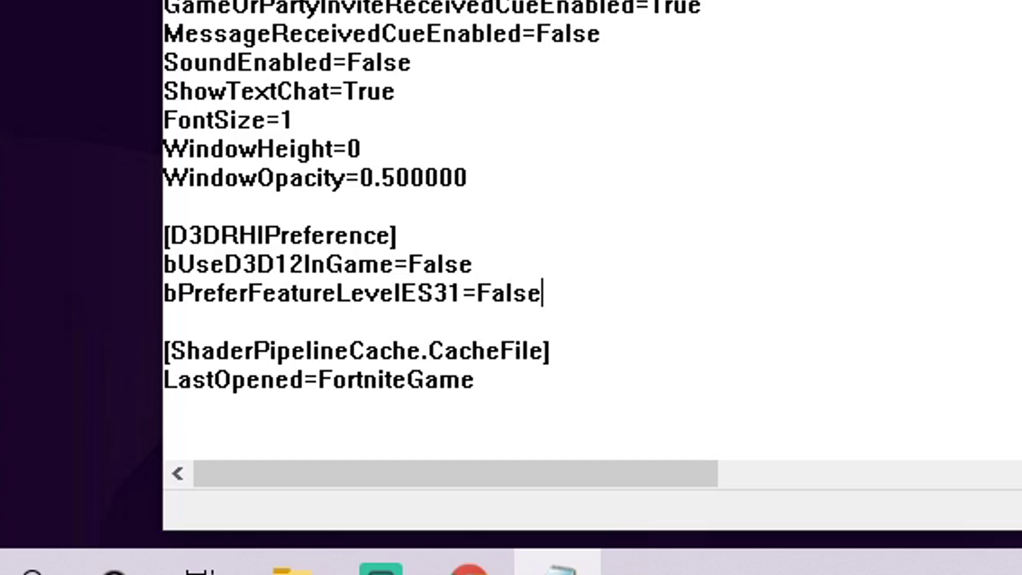
left_click(874, 73)
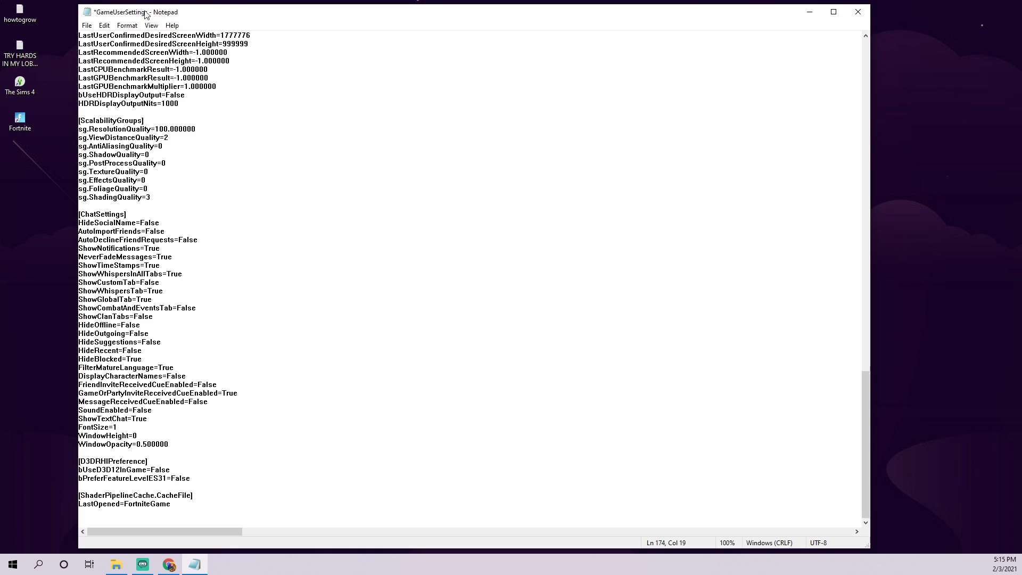
- Close the edited GameUserSettings file and save its changes
scroll(168, 268, "up", 20)
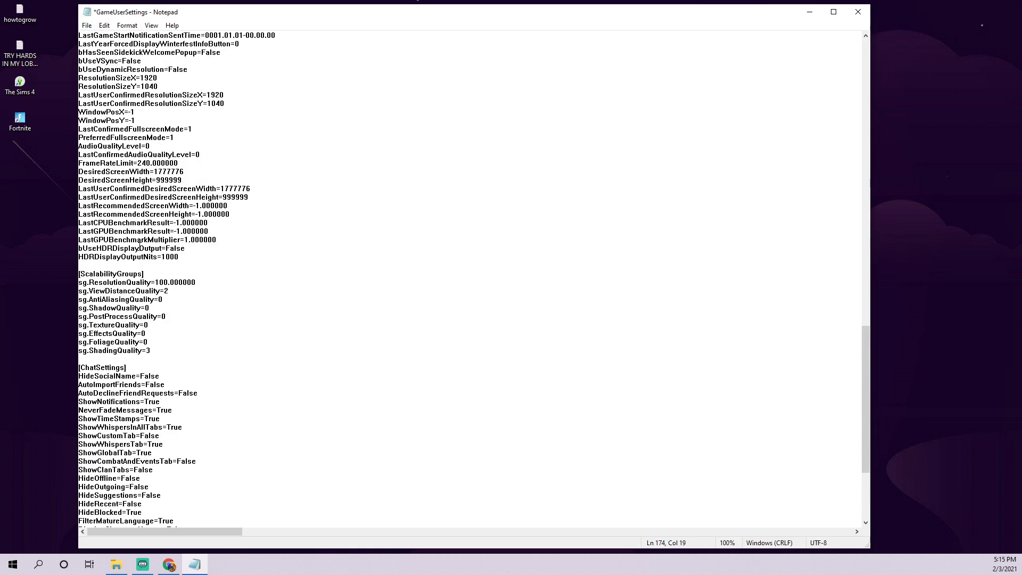
scroll(366, 258, "down", 20)
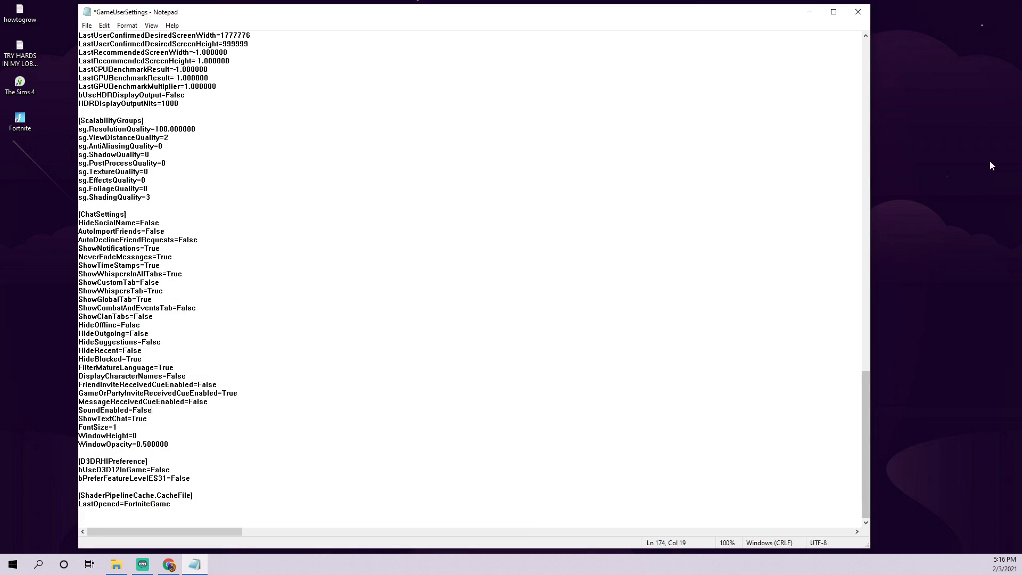
left_click(857, 12)
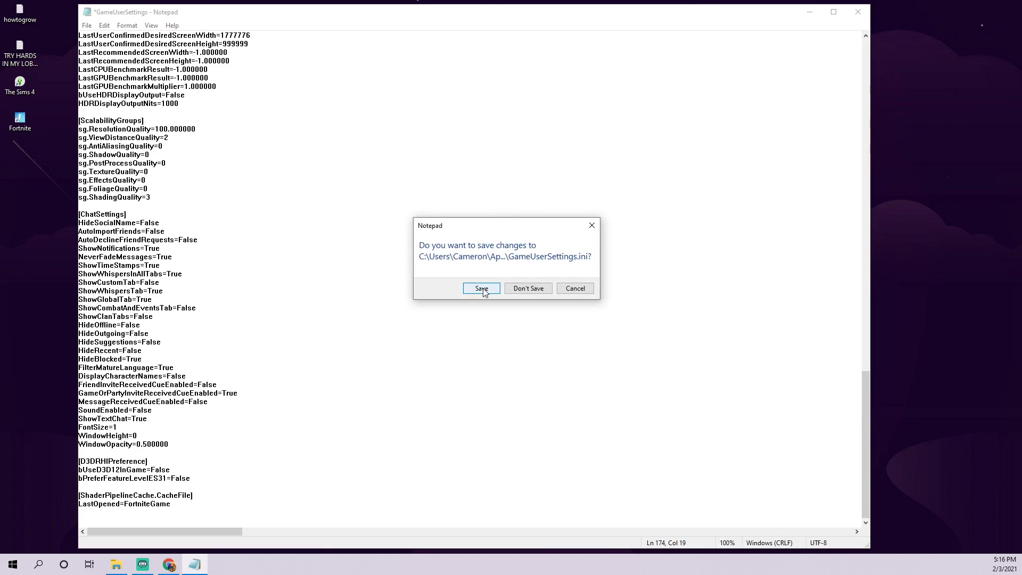
left_click(482, 289)
- Set the GameUserSettings file to Read-only in its properties, apply the change, and close the WindowsClient folder window
right_click(317, 211)
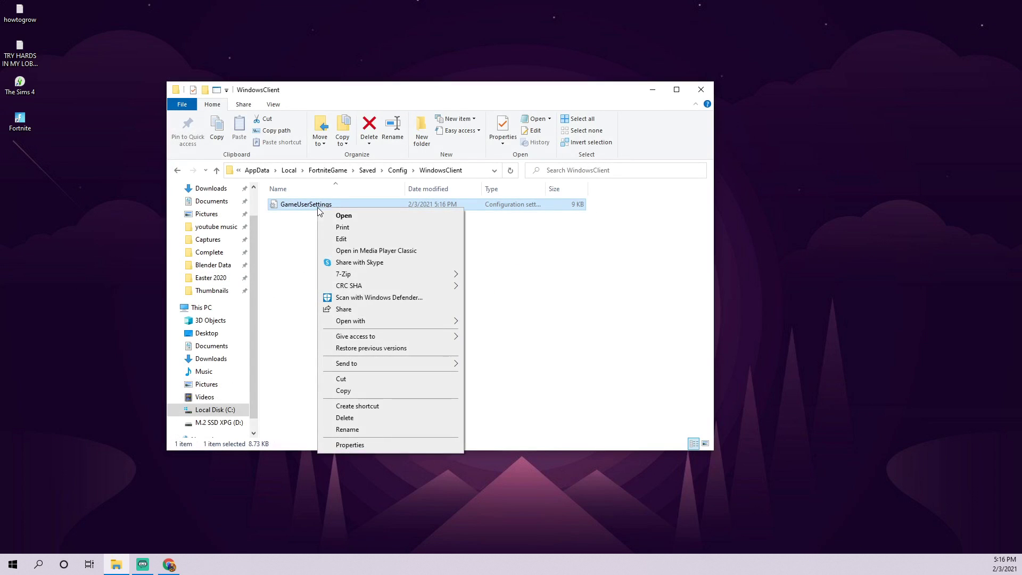
left_click(346, 442)
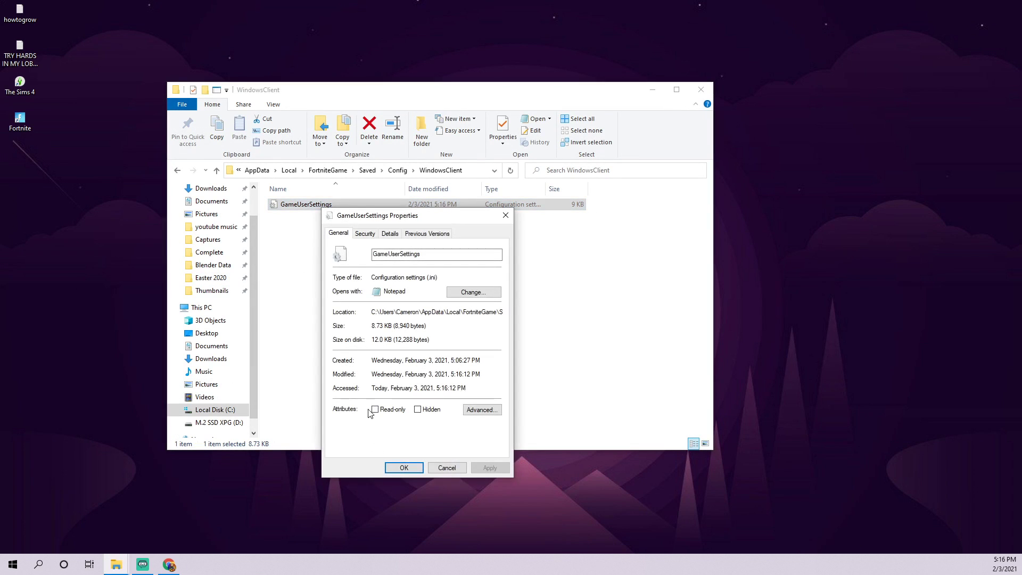
left_click(487, 467)
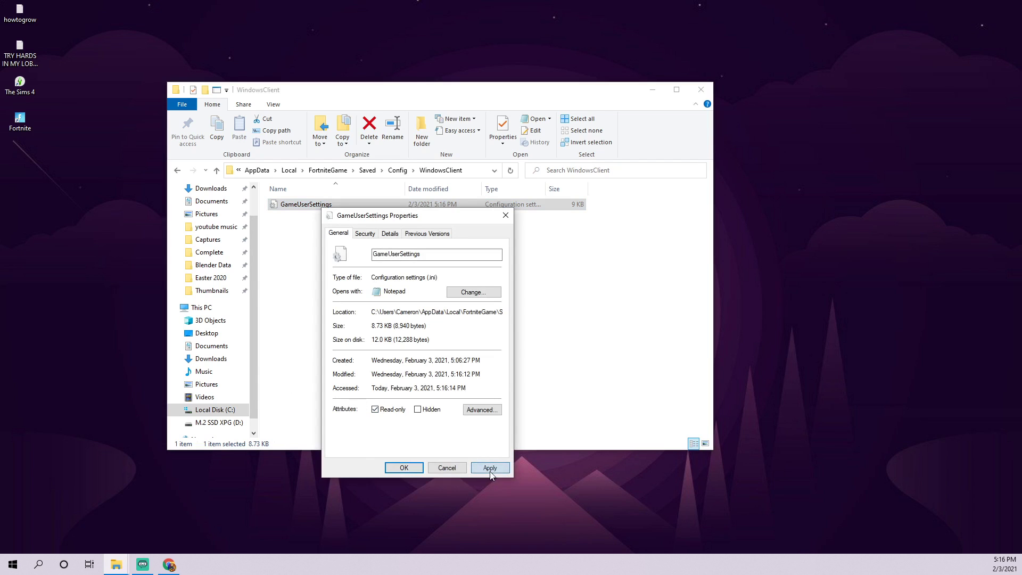
left_click(404, 468)
left_click(342, 331)
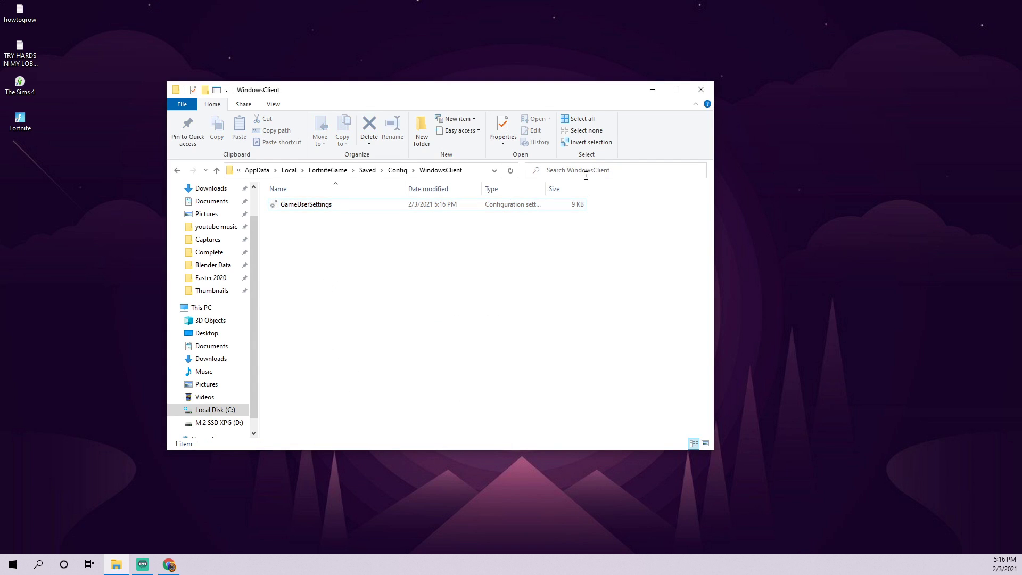
left_click(701, 89)
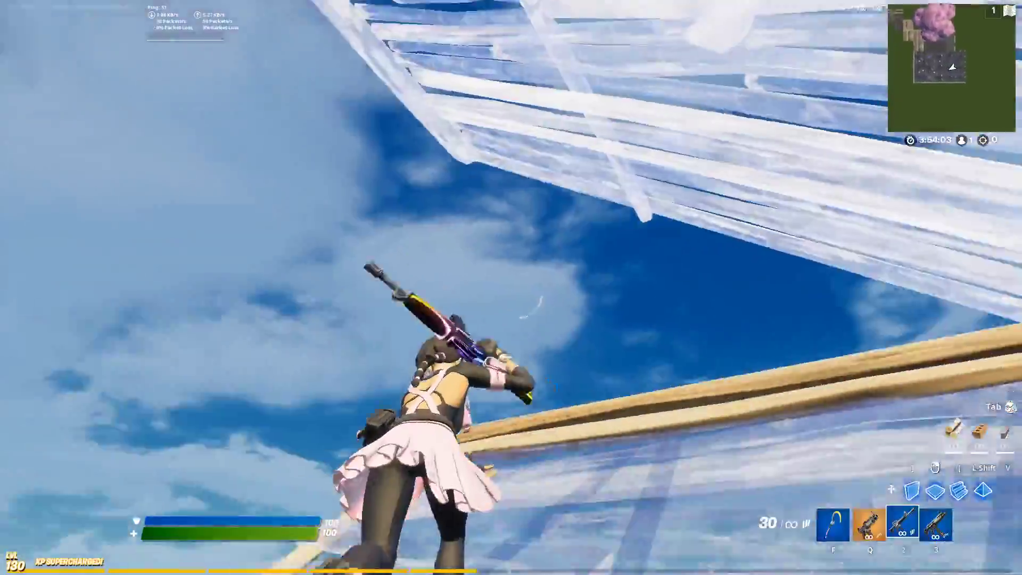
key("bracketright")
key("2")
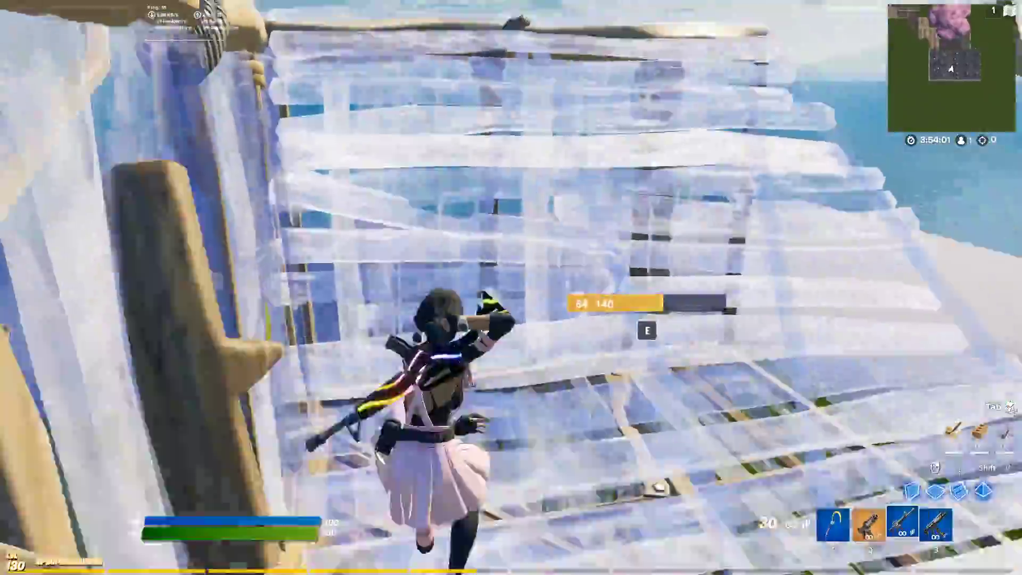
key("q")
key("shift")
key("2")
key("bracketright")
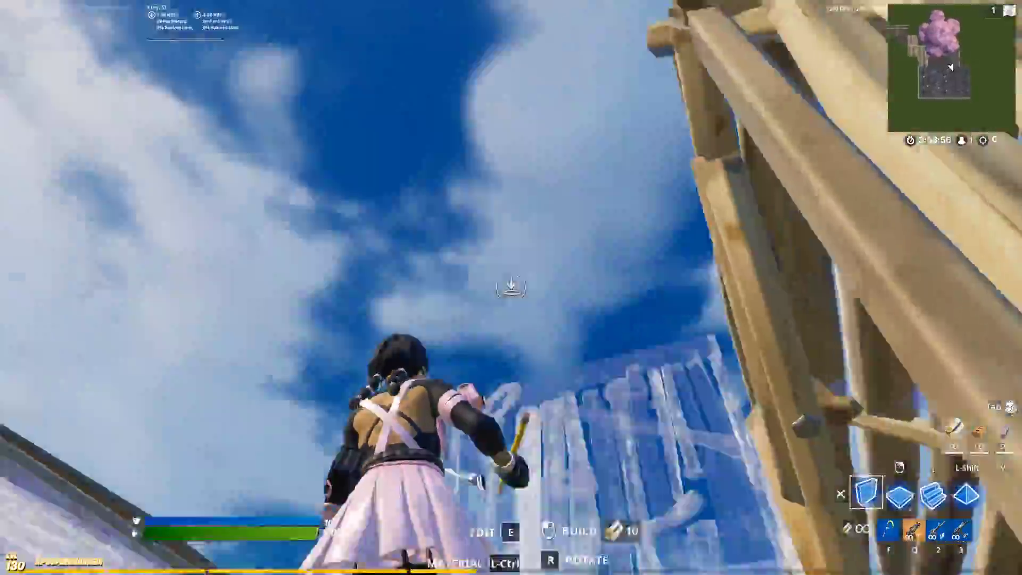
key("bracketleft")
key("shift")
key("e")
left_click(511, 288)
key("e")
key("bracketleft")
left_click(511, 288)
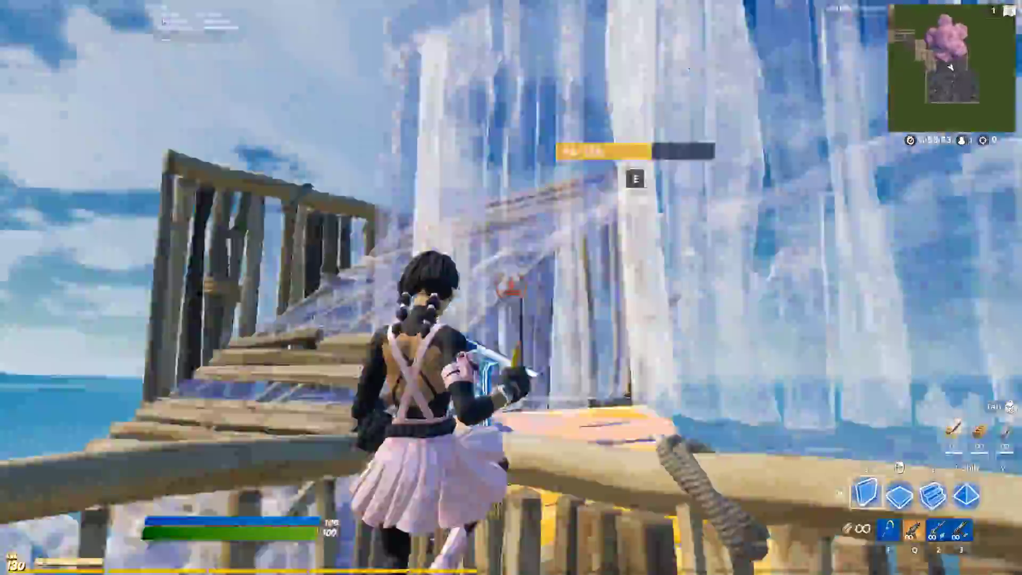
key("shift")
left_click(511, 288)
key("2")
key("bracketleft")
left_click(511, 288)
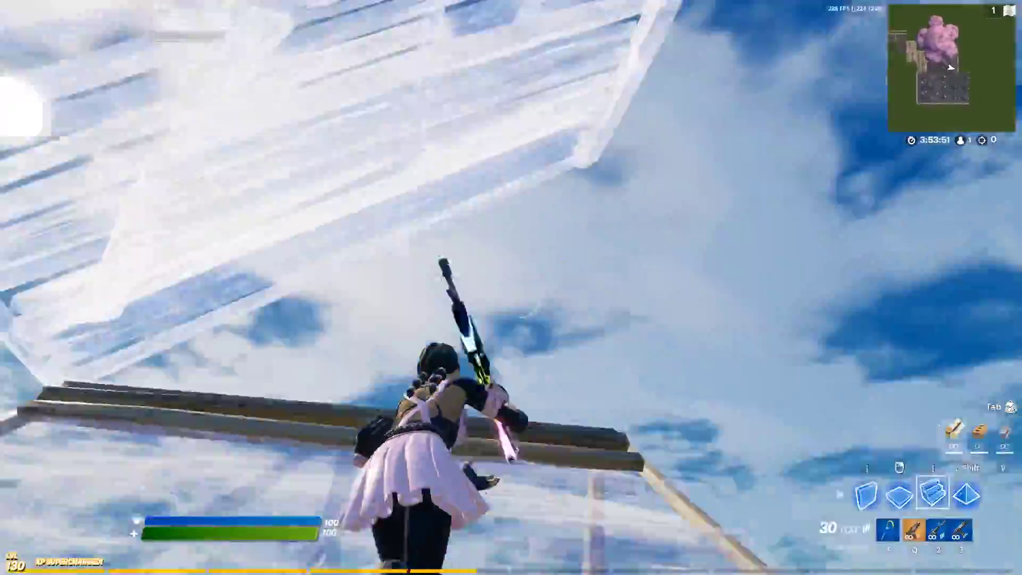
key("2")
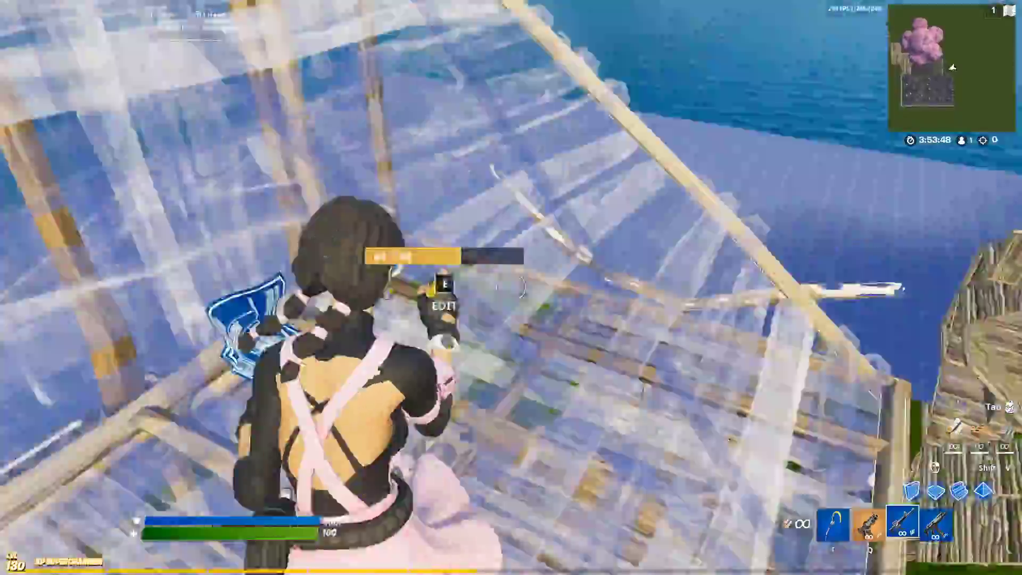
key("e")
key("e")
key("e")
left_click(511, 287)
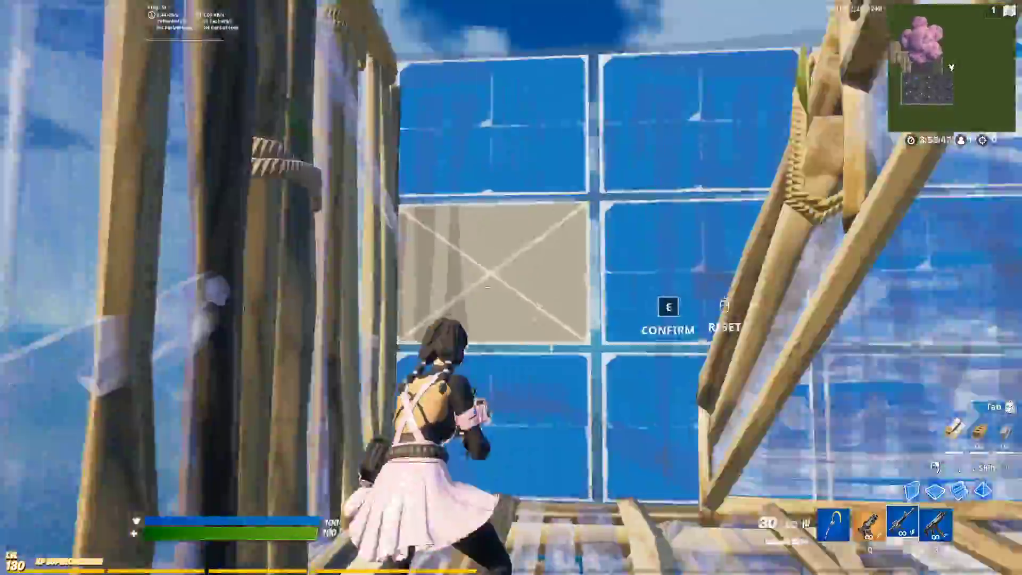
key("e")
key("bracketleft")
left_click(511, 288)
key("bracketright")
left_click(511, 288)
key("e")
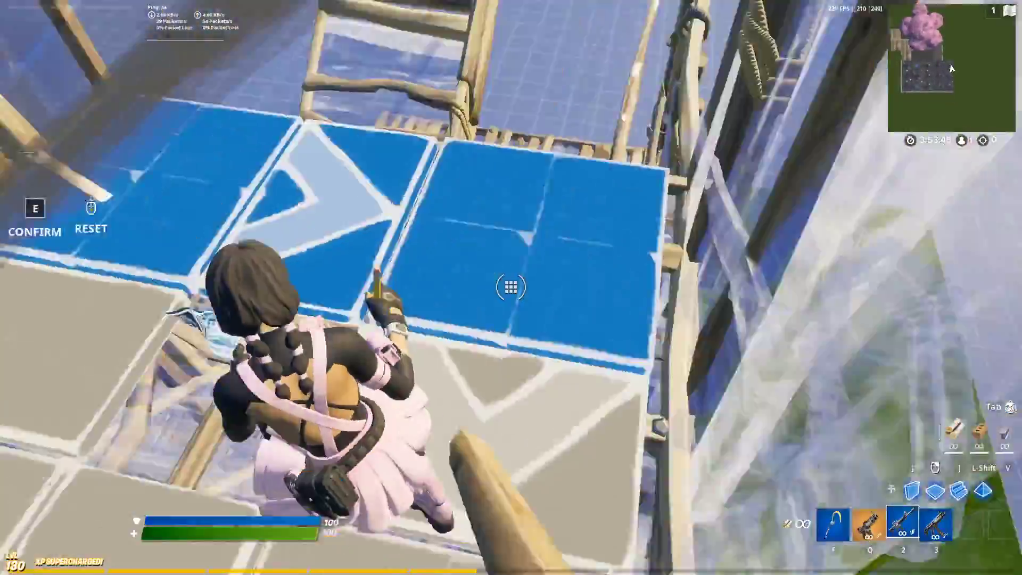